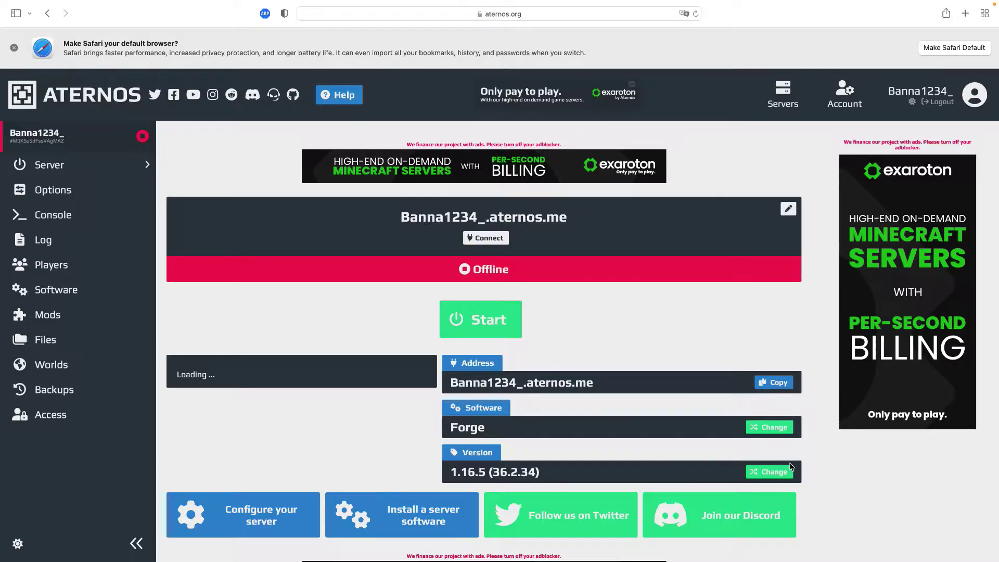
- Set the server software to Forge 1.16.5 (36.2.34) and open the server's Mods list
click(774, 427)
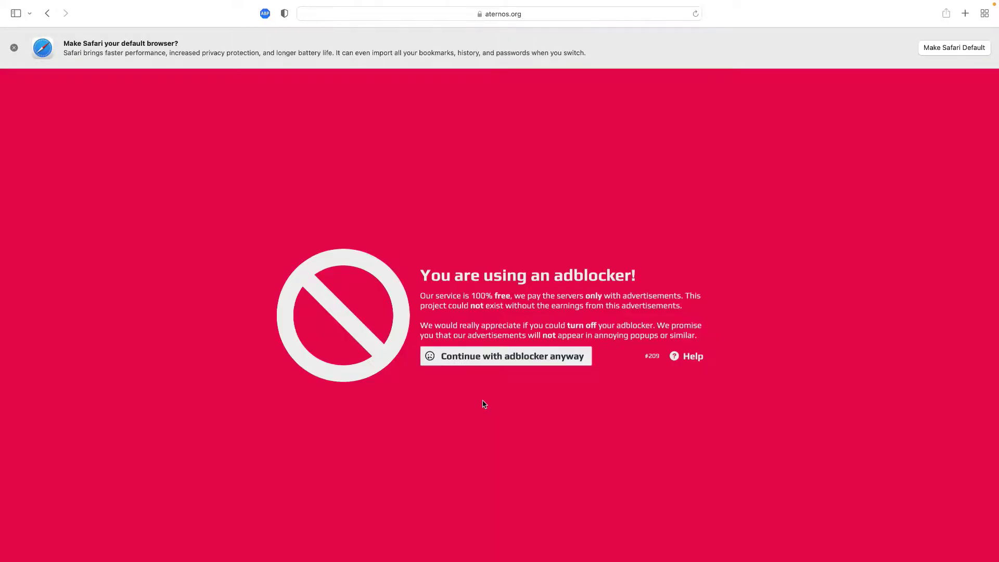
click(481, 355)
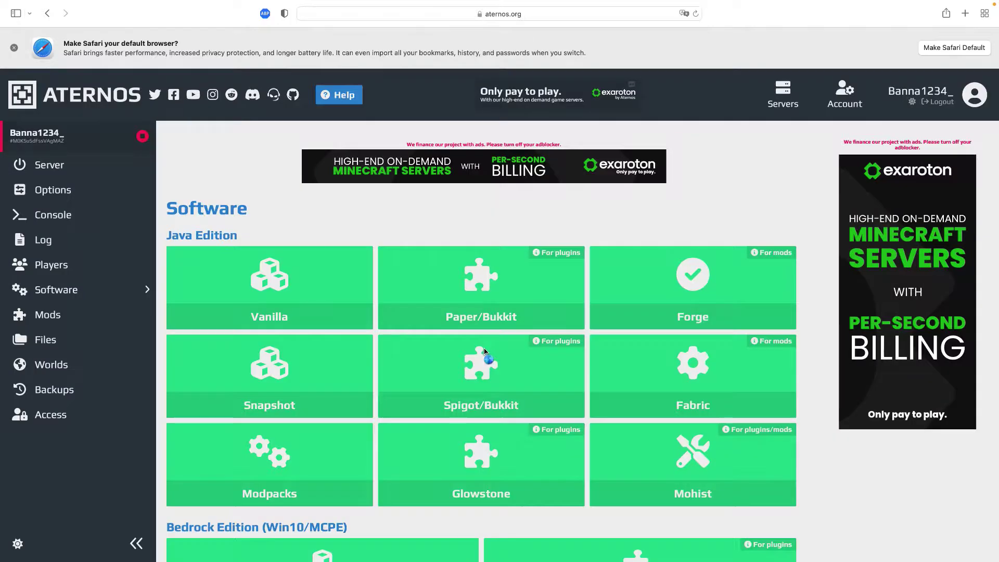
click(671, 312)
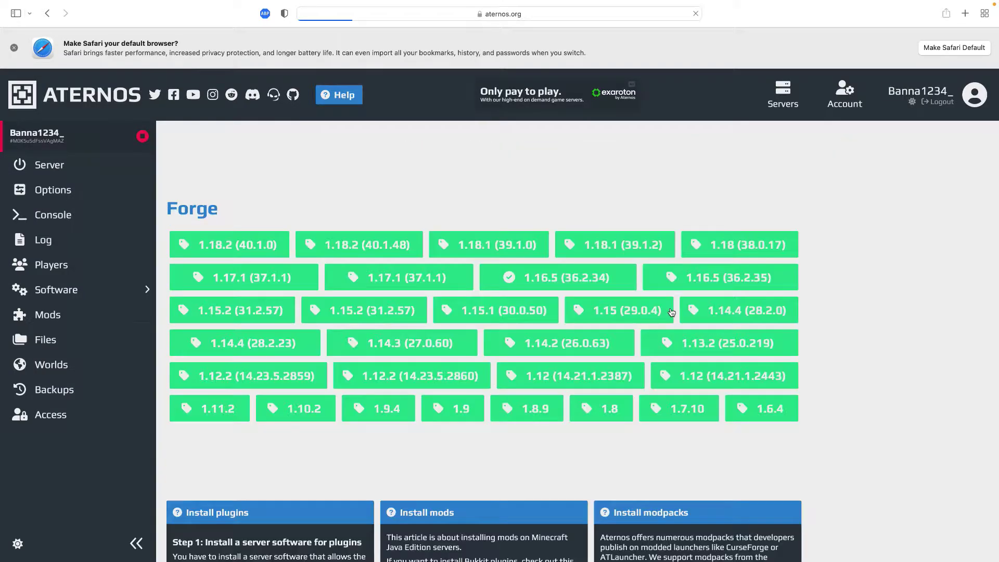
click(578, 359)
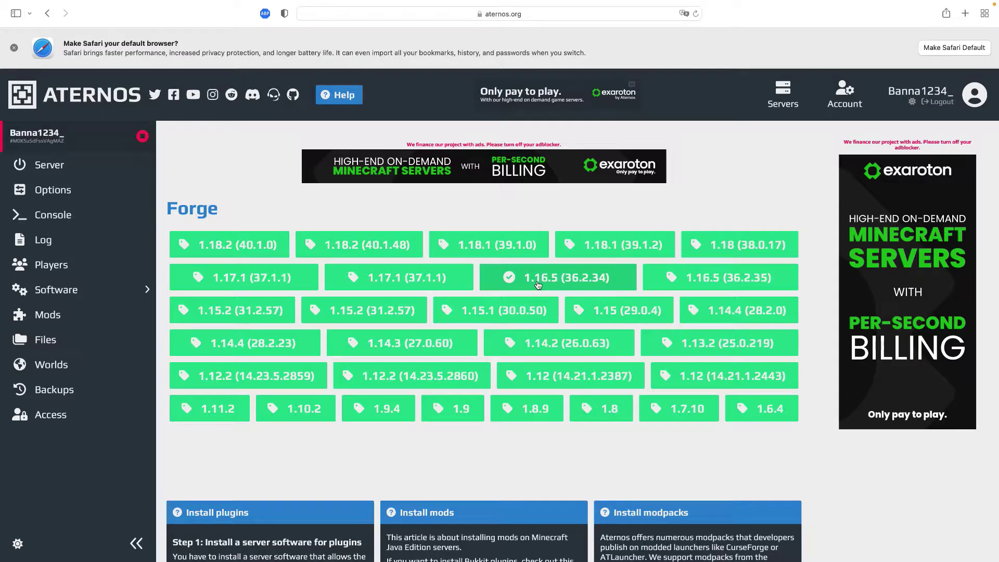
click(128, 320)
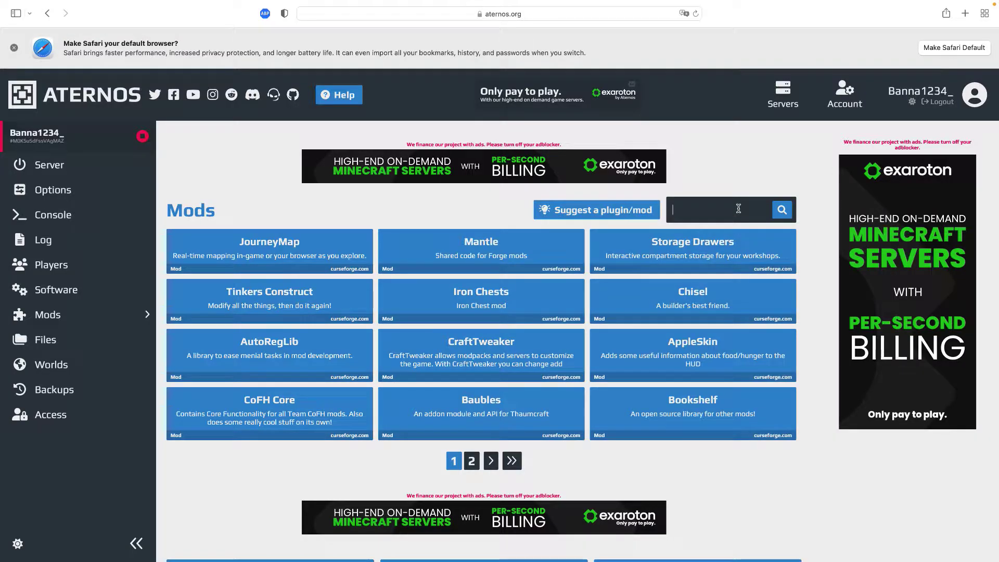
- Search the server mods for MrCrayfish's Vehicle Mod and open its result
click(738, 209)
text(MrCrayfish's Vehicle Mod)
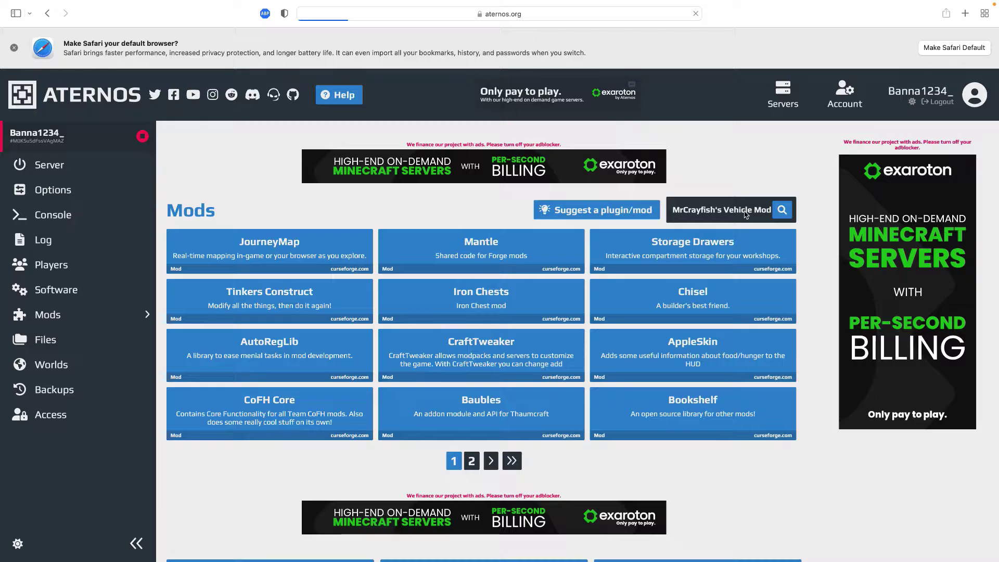
key(Return)
click(526, 359)
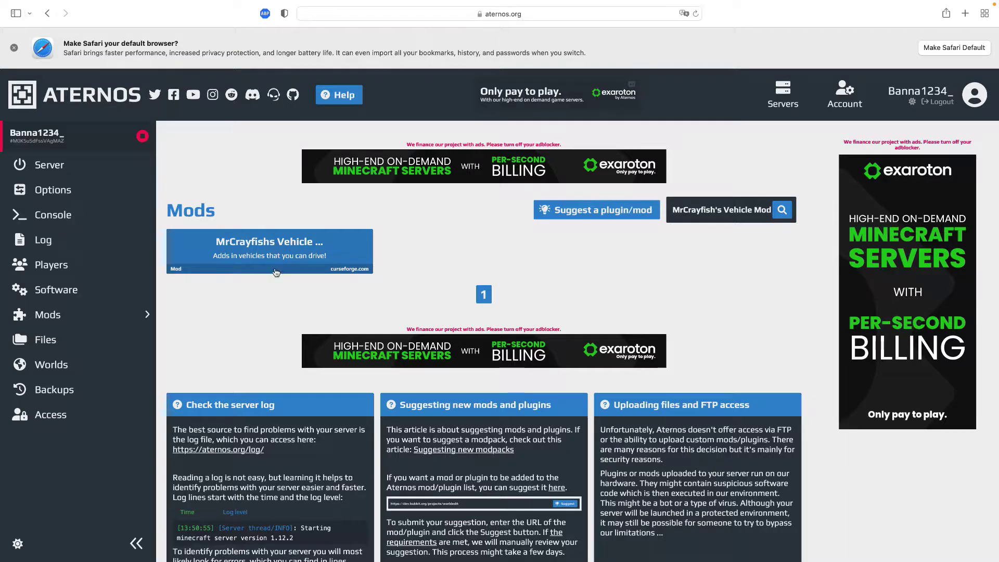
click(256, 259)
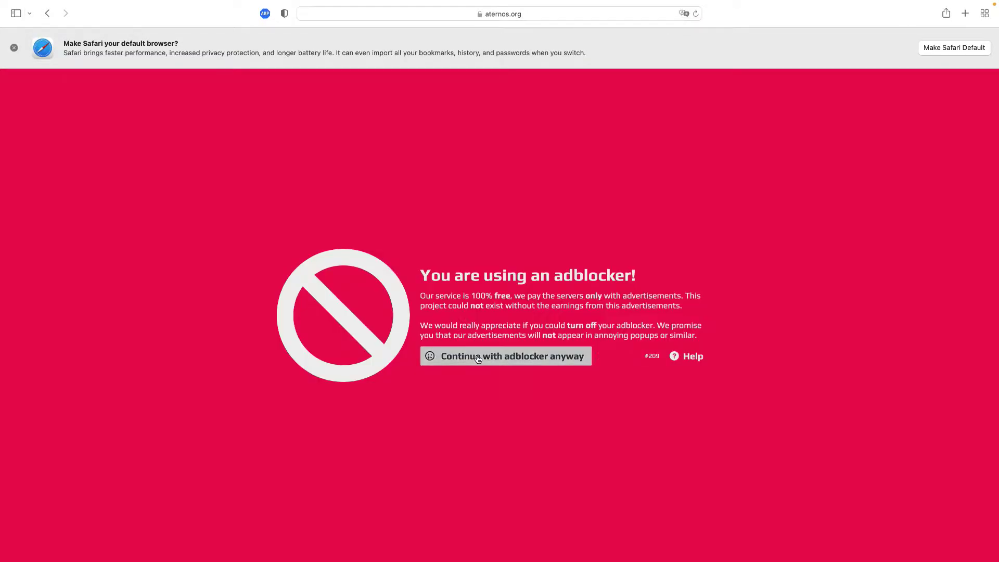
click(477, 358)
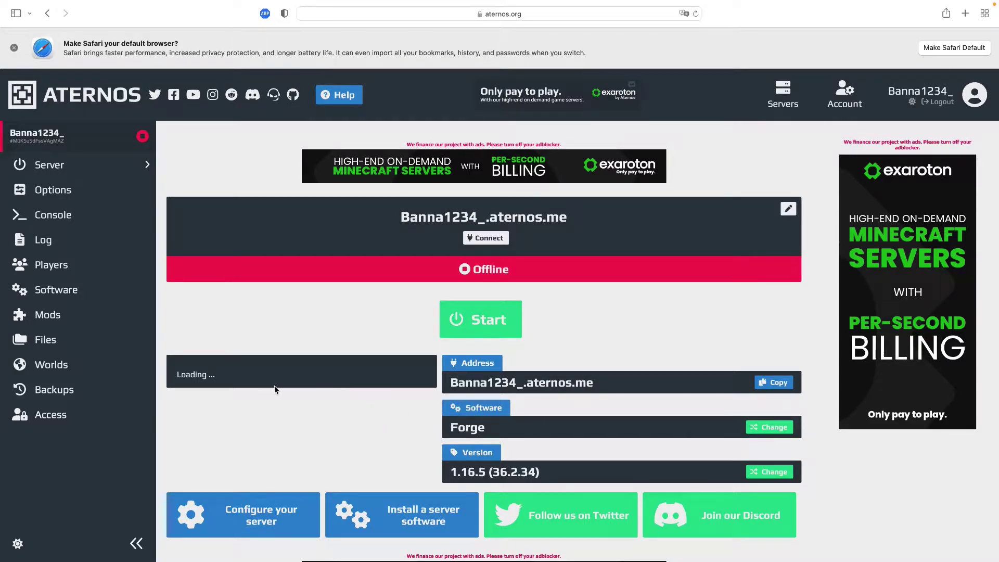
click(86, 390)
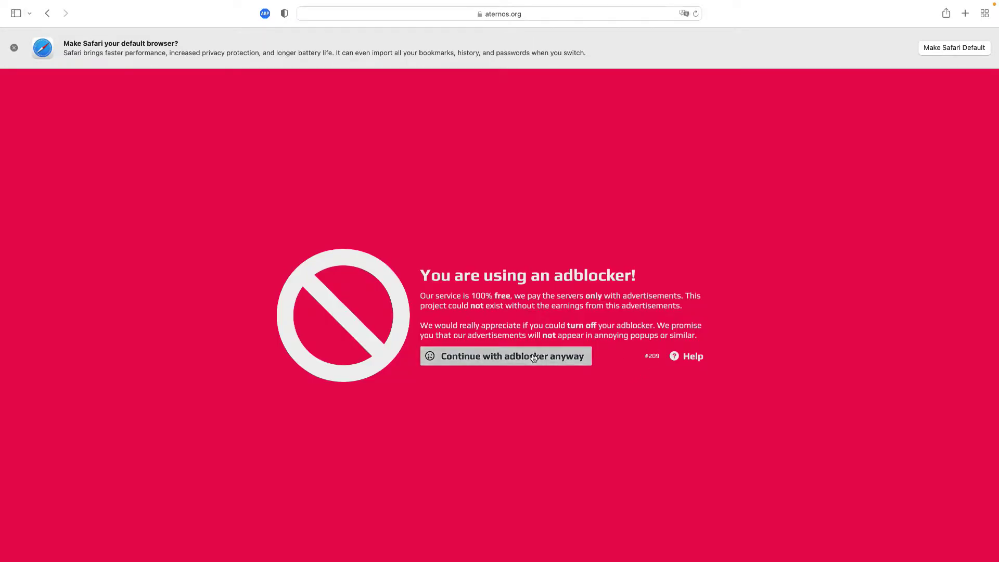
click(533, 358)
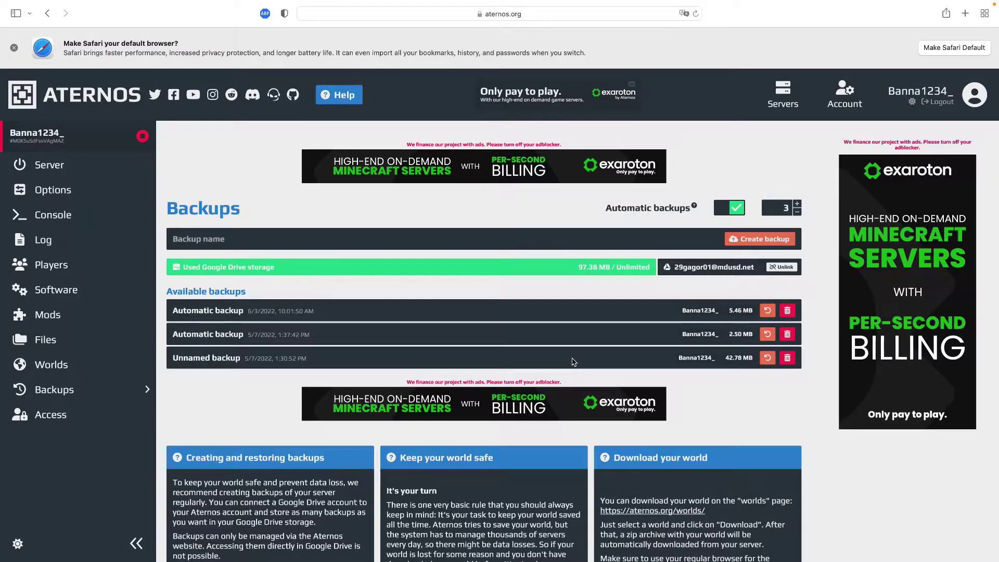
scroll(558, 354, down, 3)
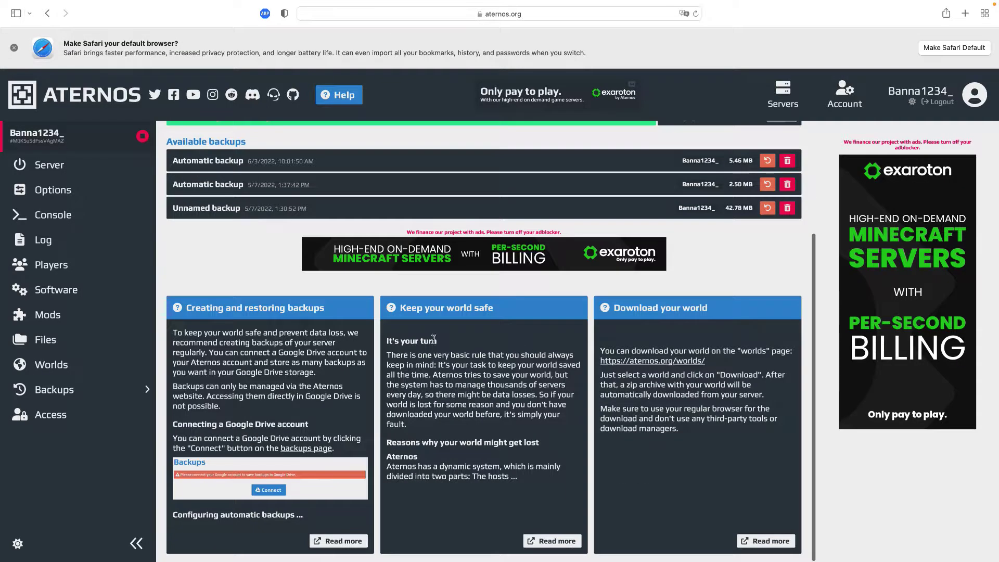
click(77, 168)
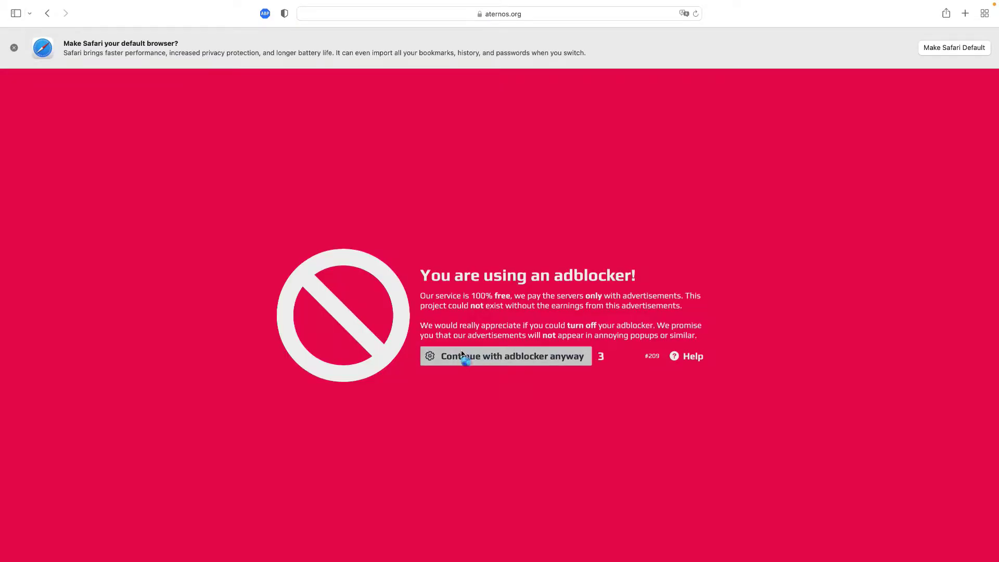
click(465, 356)
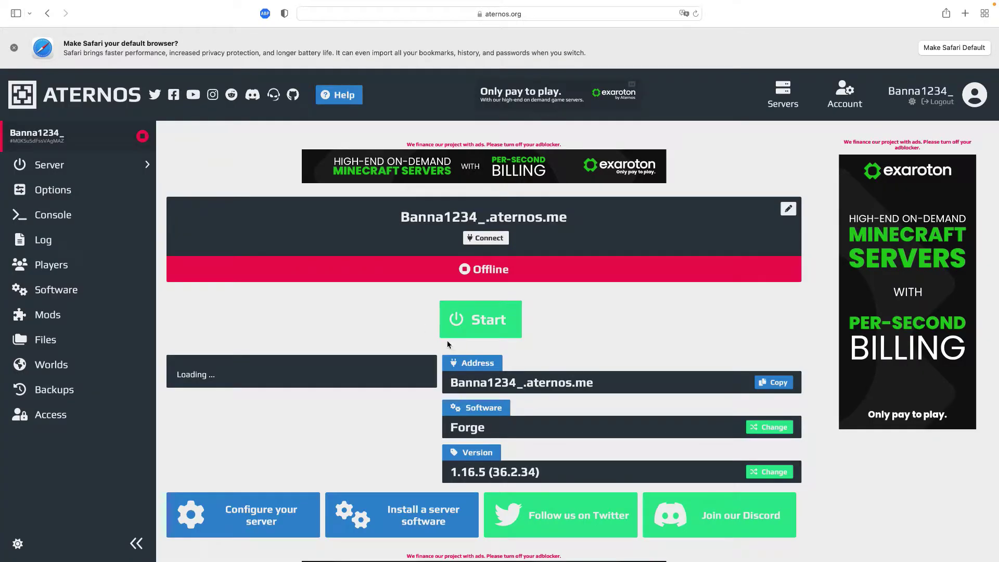
key(ctrl+Right)
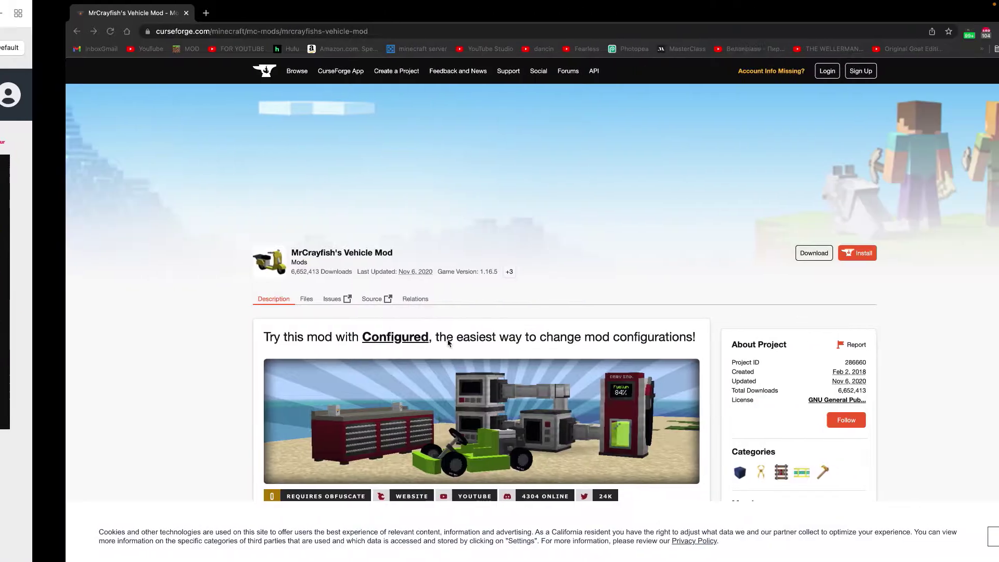
- Download MrCrayfish's Vehicle Mod for 1.16.5 from CurseForge and open a blank new tab
scroll(354, 292, down, 8)
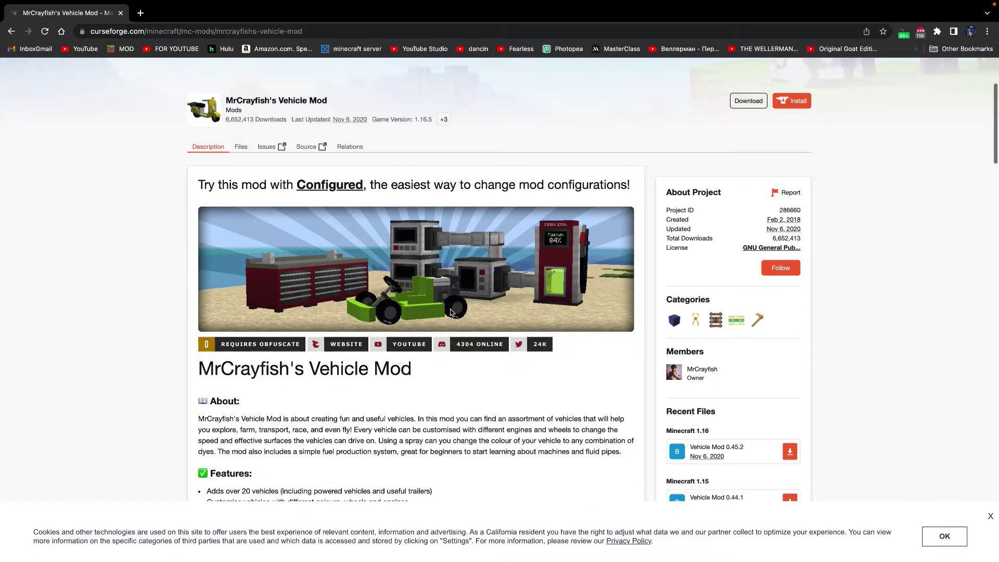
scroll(384, 274, up, 8)
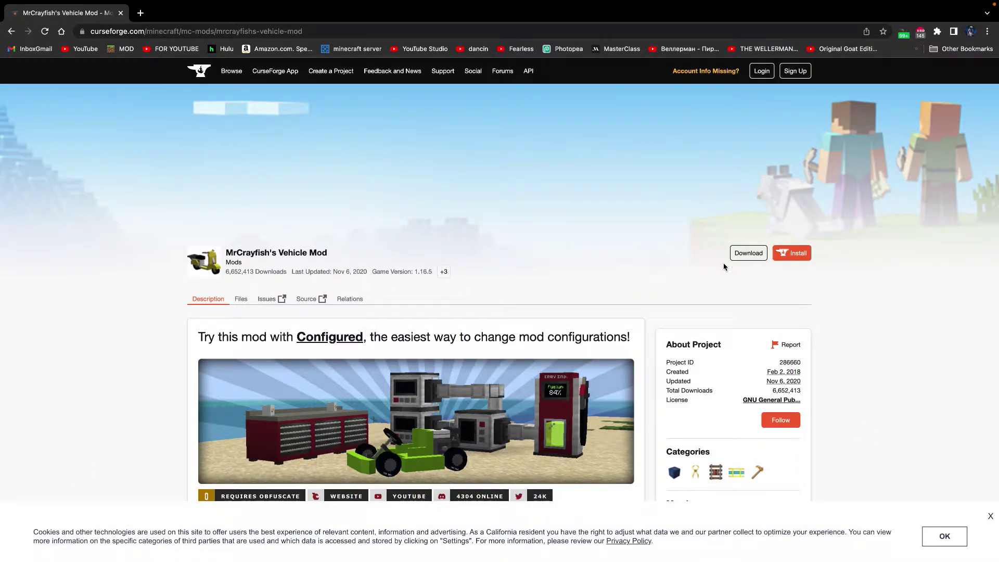
click(742, 254)
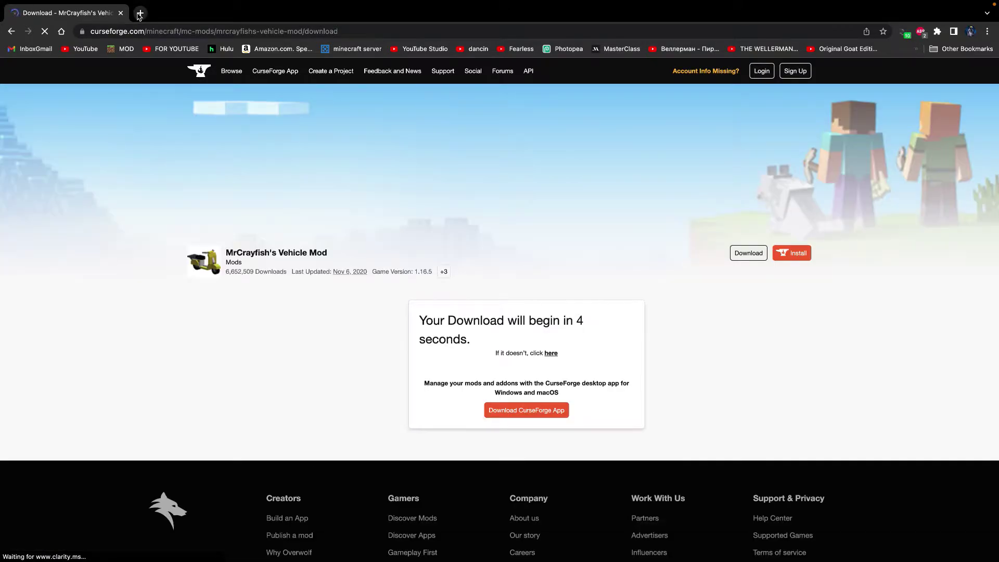
click(139, 13)
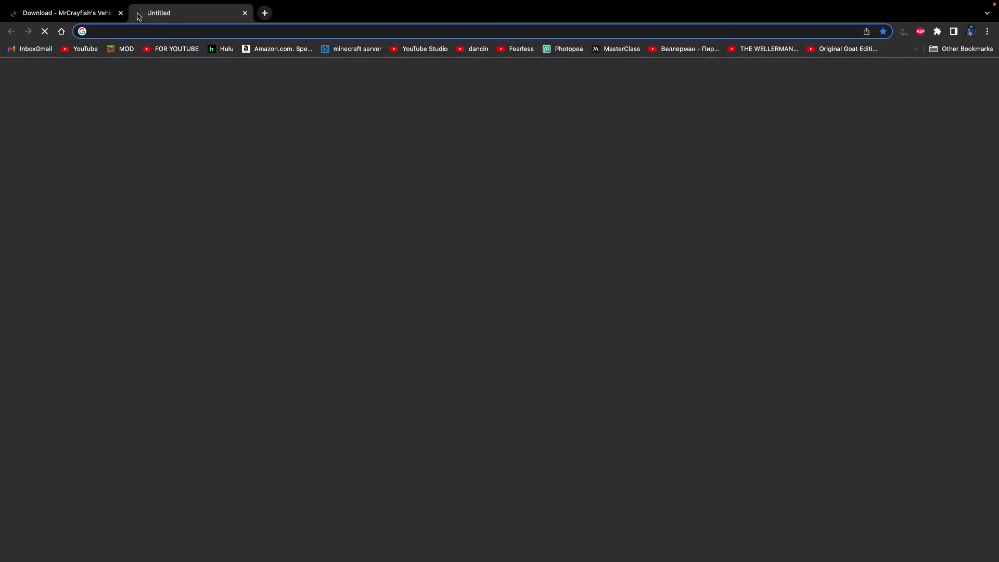
- Search the web for 'forge' and open the files.minecraftforge.net 1.16.5 downloads page
text(forge)
key(Return)
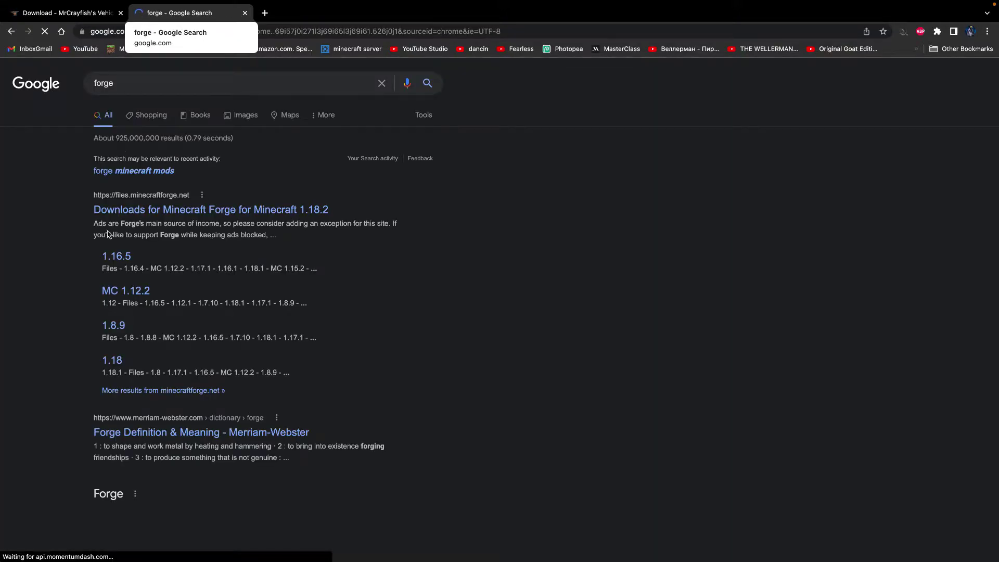
click(119, 256)
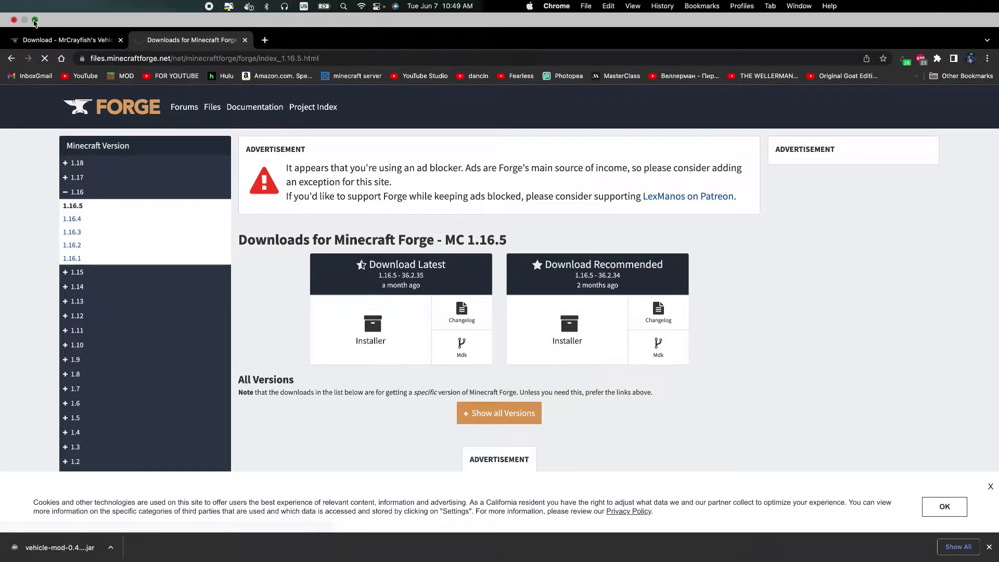
click(35, 23)
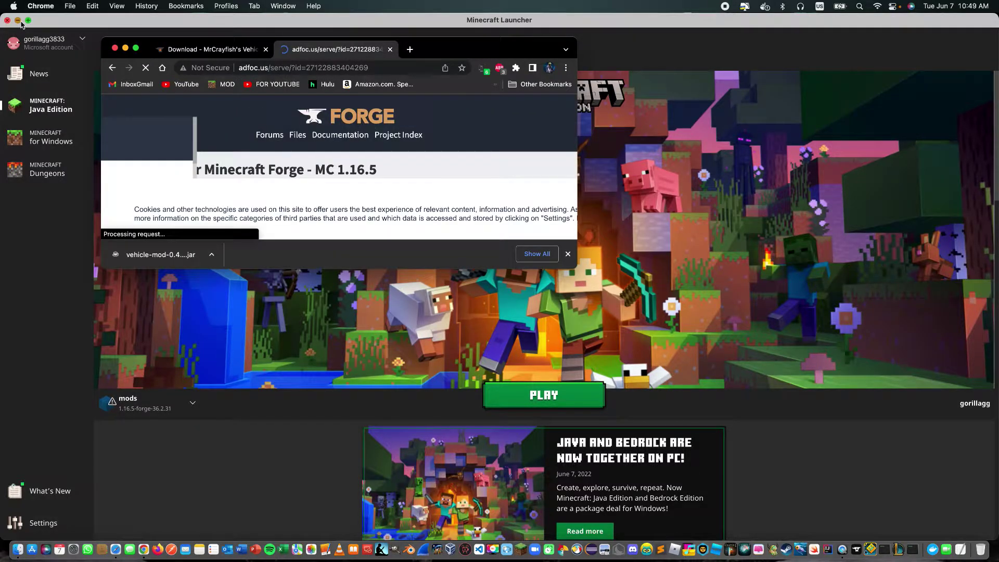
- Save the downloaded vehicle mod jar onto the desktop and trash char.png
click(28, 21)
drag(182, 265, 239, 355)
right_click(77, 358)
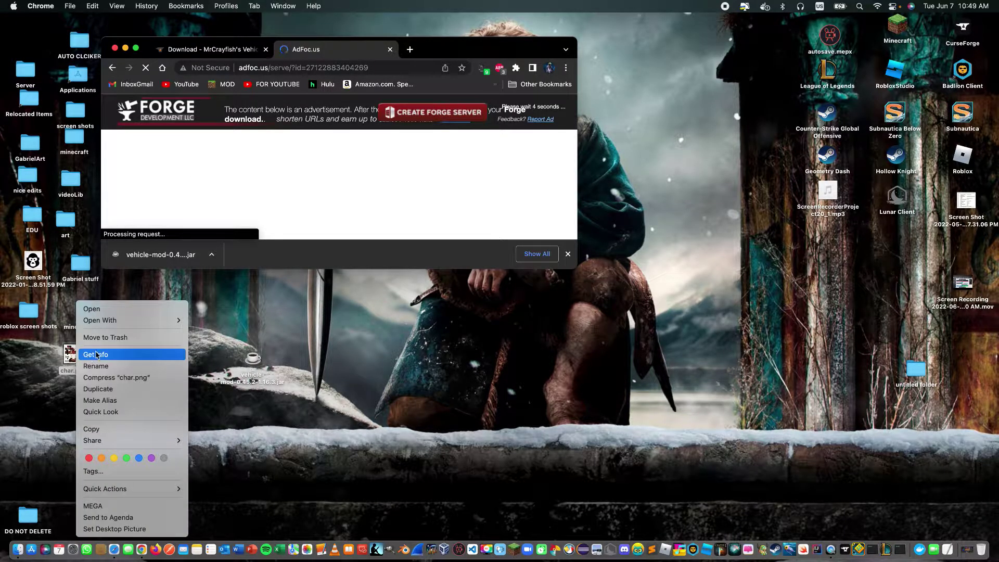
click(99, 337)
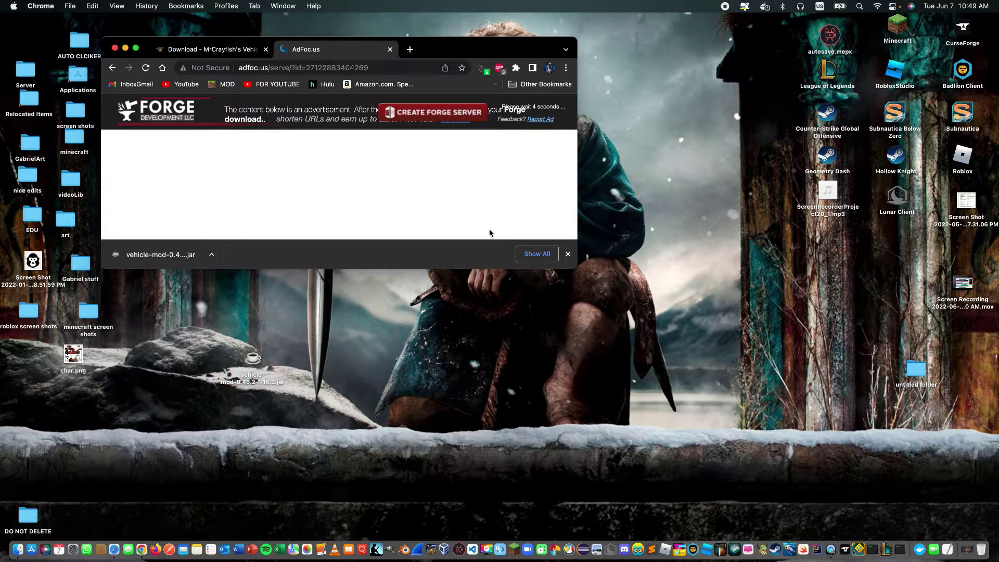
click(566, 254)
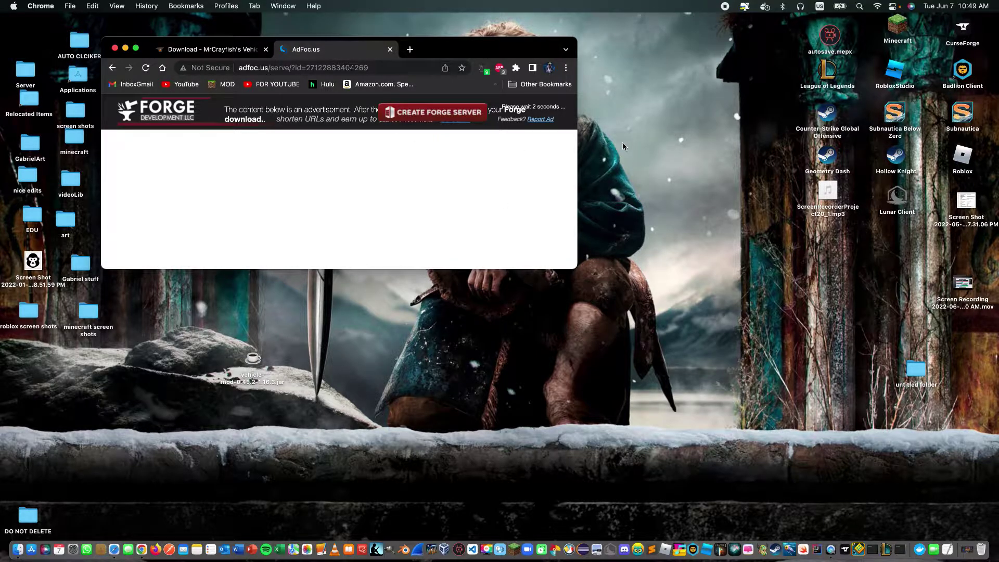
- Download forge-1.16.5-36.2.34-installer.jar past the ad and drop it onto the desktop
click(525, 114)
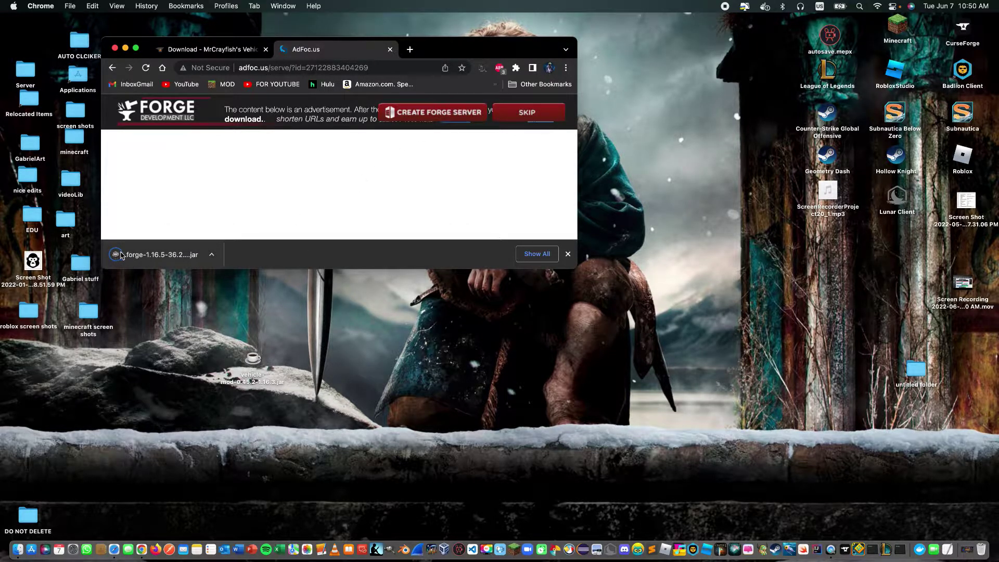
drag(122, 255, 384, 359)
click(388, 351)
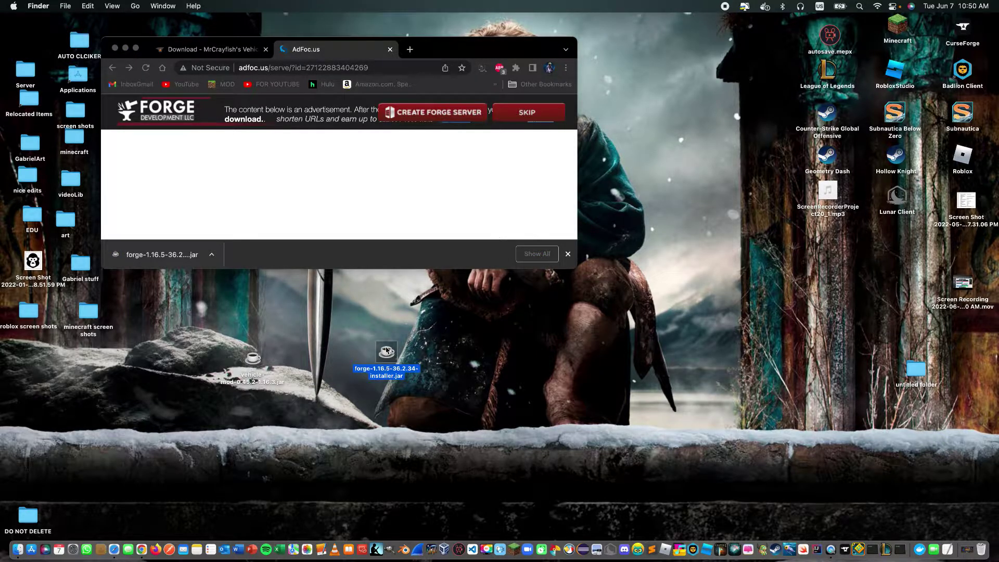
- Allow the blocked Forge installer to run via Security & Privacy's Open Anyway
double_click(387, 350)
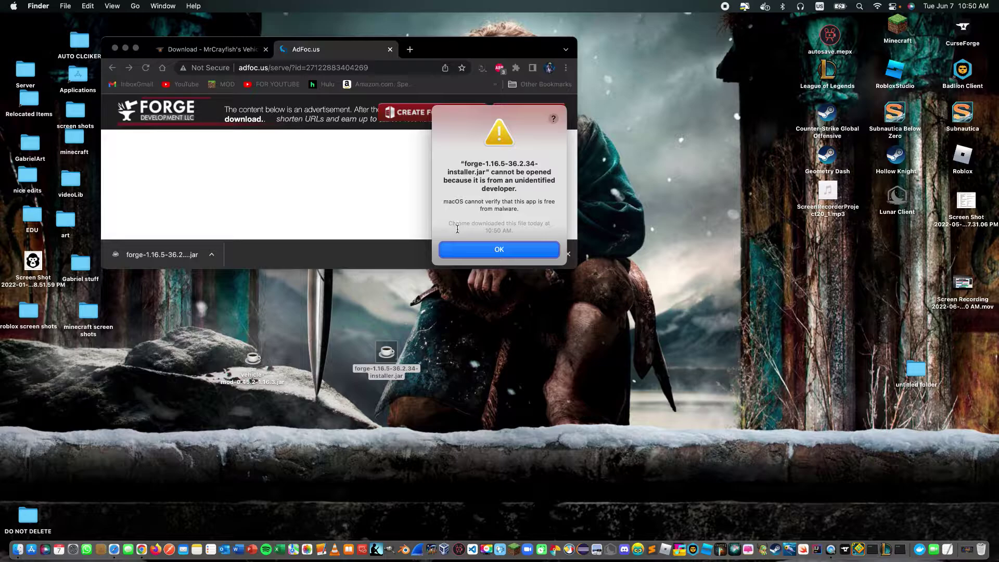
click(457, 252)
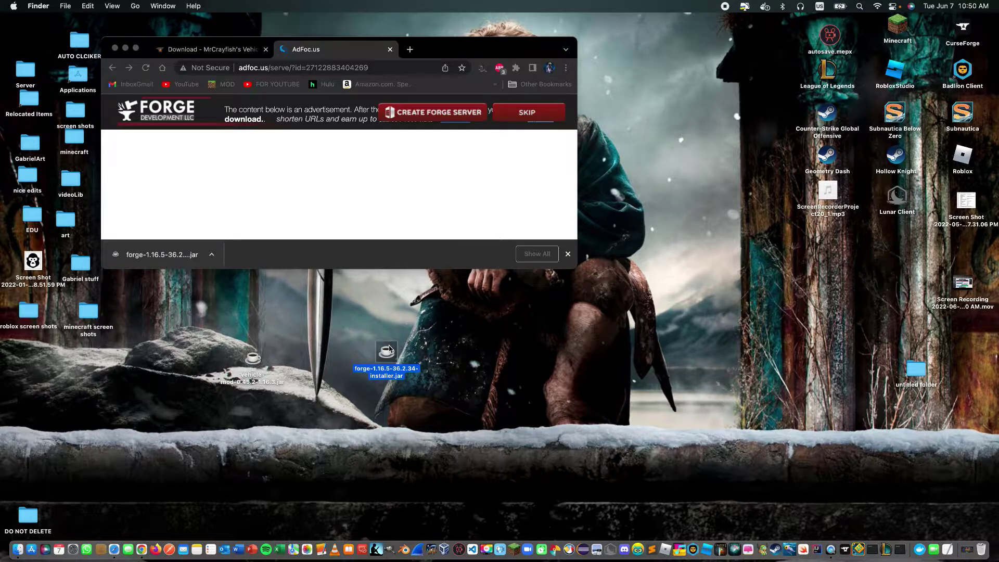
click(72, 552)
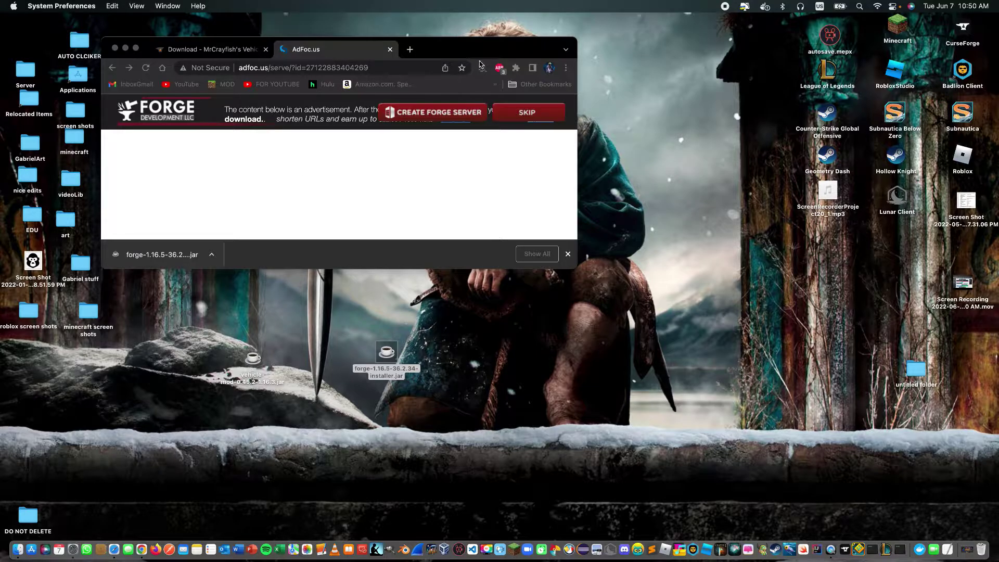
drag(442, 52, 544, 34)
click(698, 172)
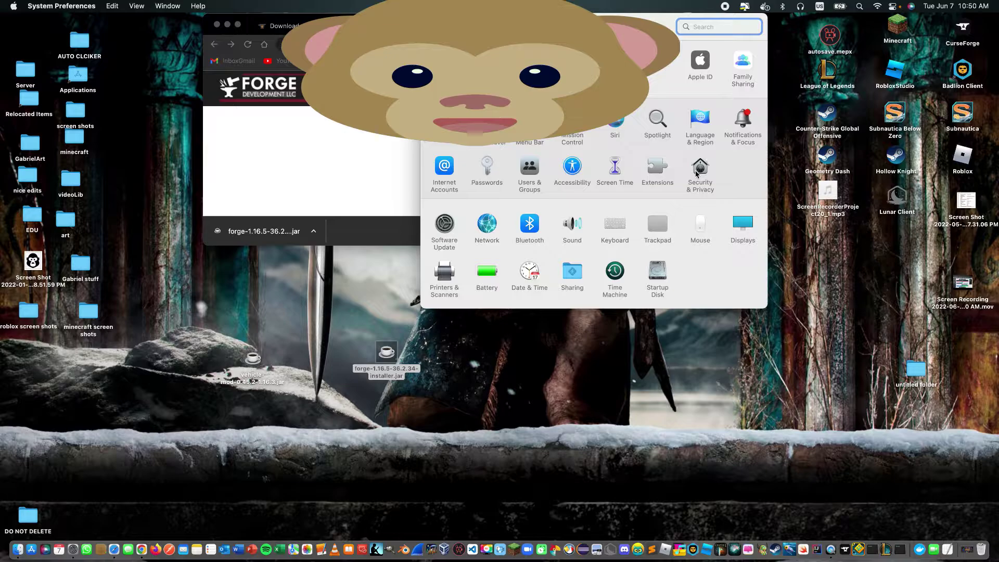
click(698, 170)
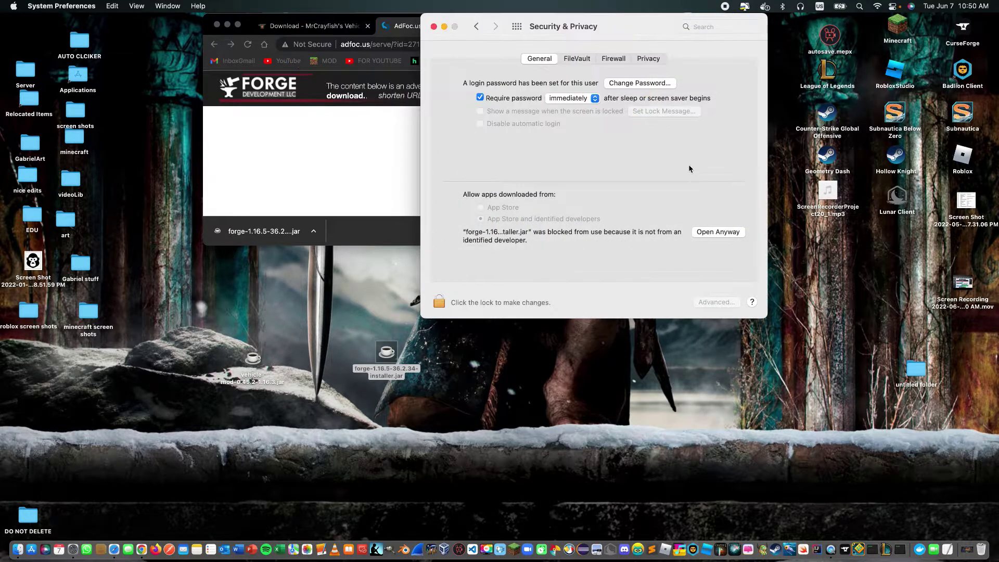
click(716, 232)
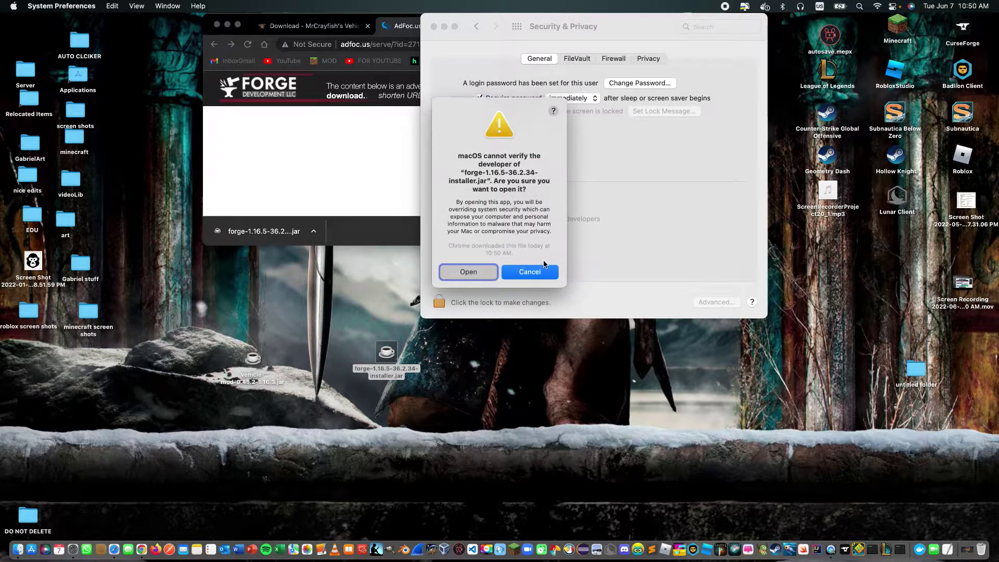
click(481, 271)
click(433, 27)
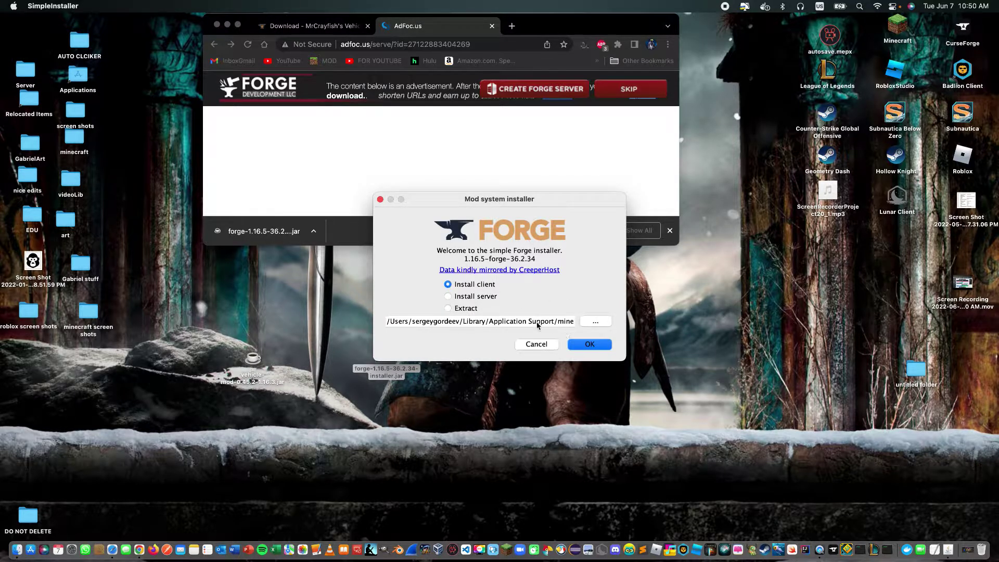
- Close the Forge installer, move its jar to the Trash, and hide Chrome
click(380, 199)
right_click(388, 353)
click(411, 347)
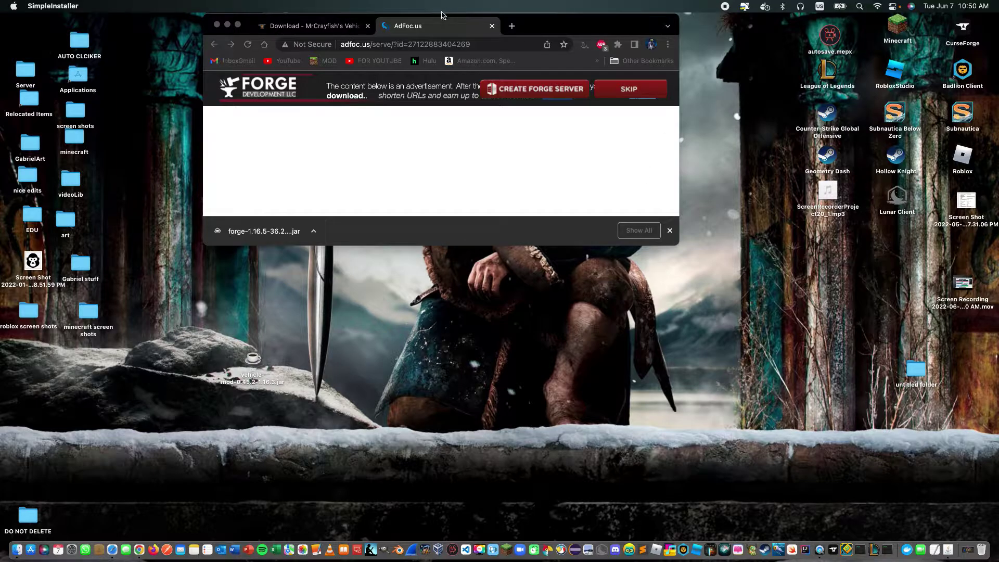
click(337, 30)
key(cmd+h)
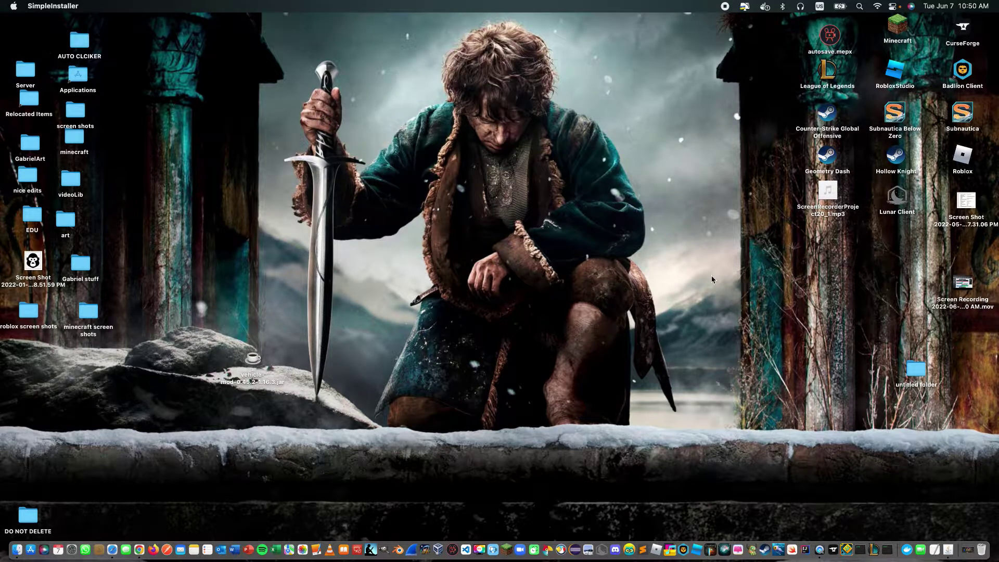
- Open the game folder of the 'mods' installation (1.16.5-forge-36.2.31) from the launcher's Installations
double_click(898, 26)
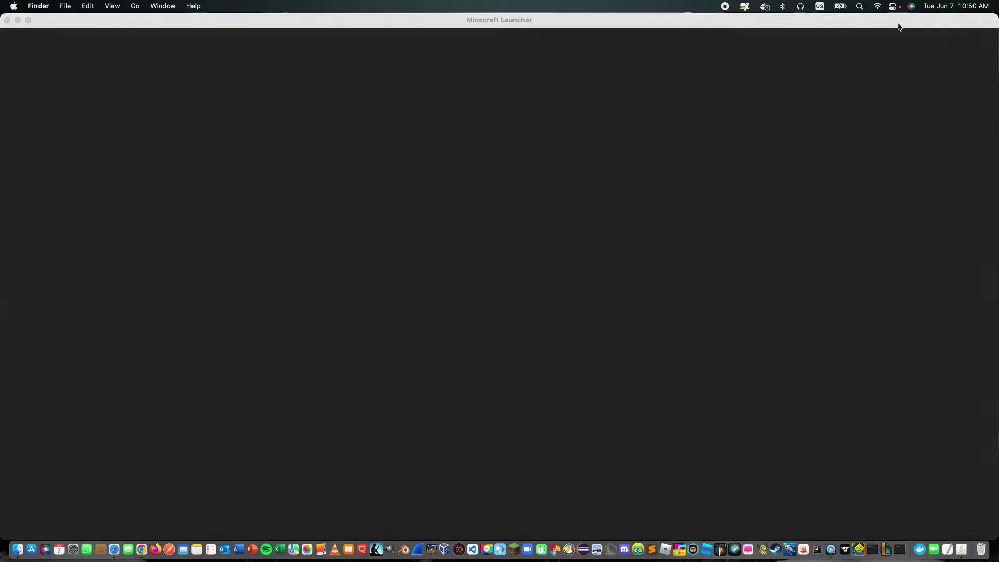
drag(411, 24, 709, 11)
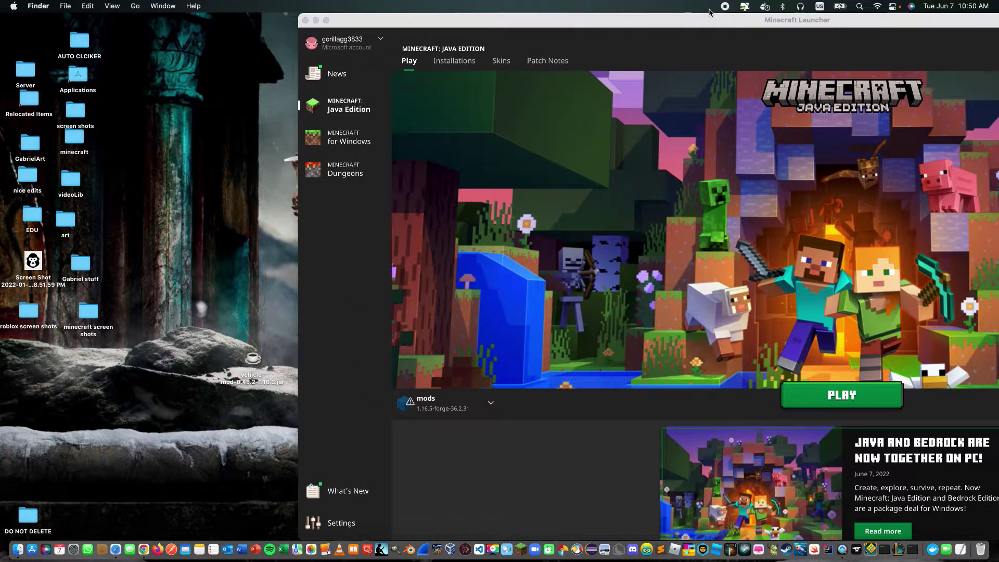
click(454, 60)
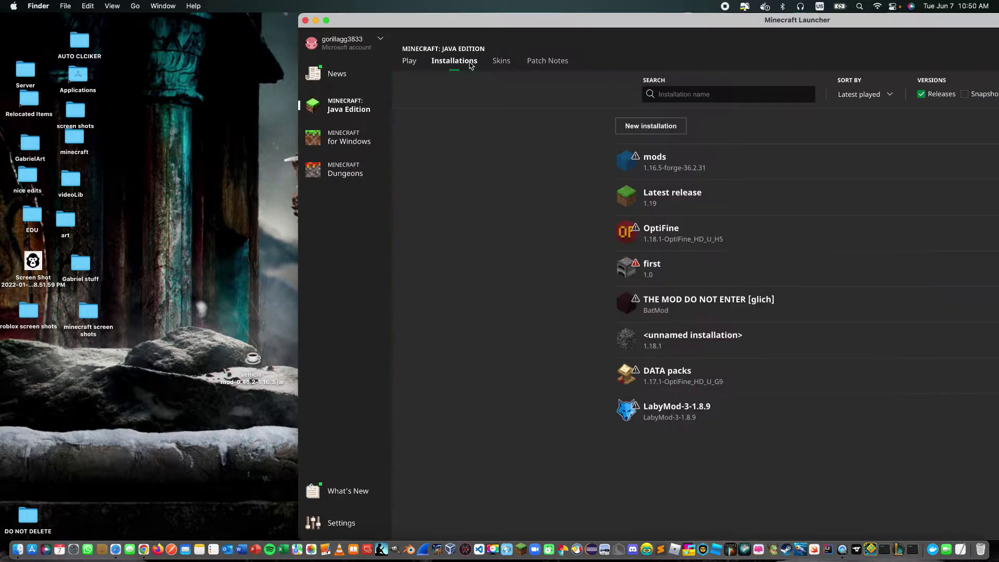
drag(859, 21, 756, 20)
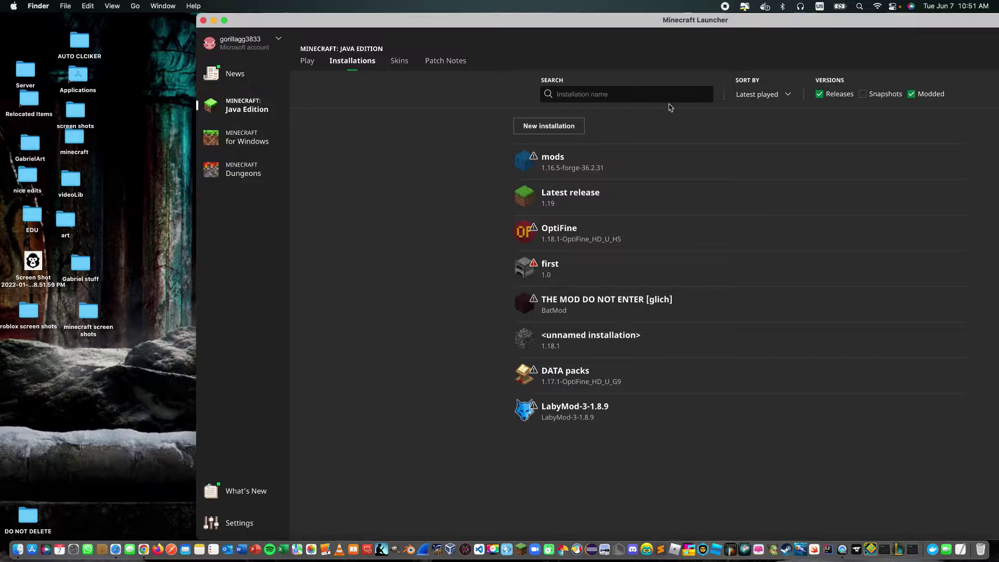
click(939, 162)
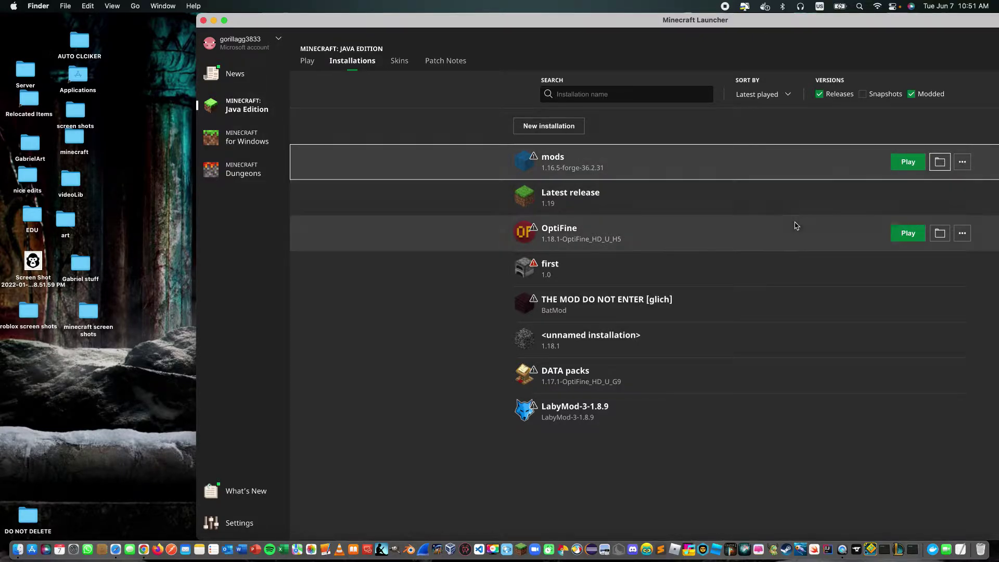
click(939, 162)
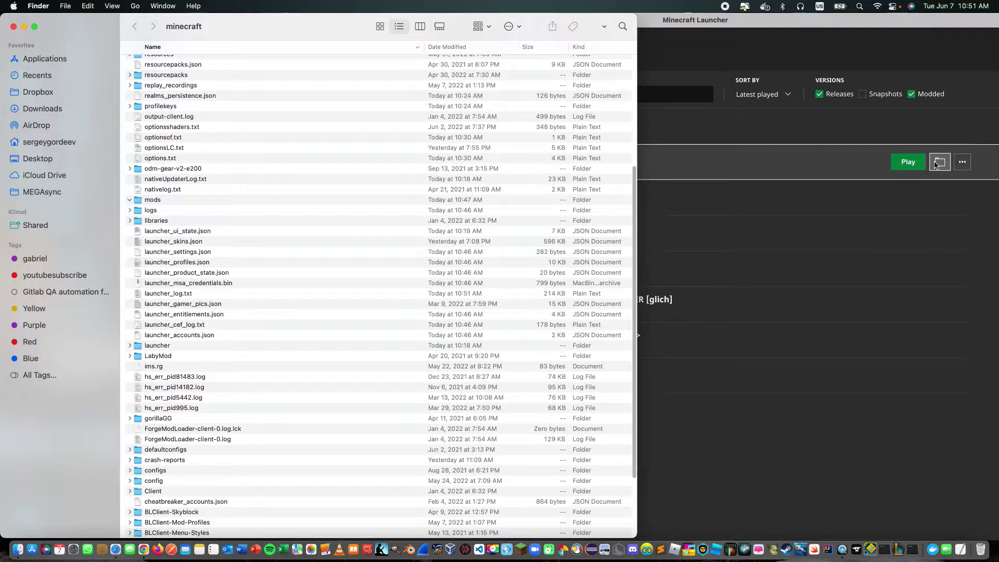
- Move vehicle-mod-0.45.2-1.16.3.jar from the desktop into the minecraft mods folder, then close the window
drag(373, 27, 665, 32)
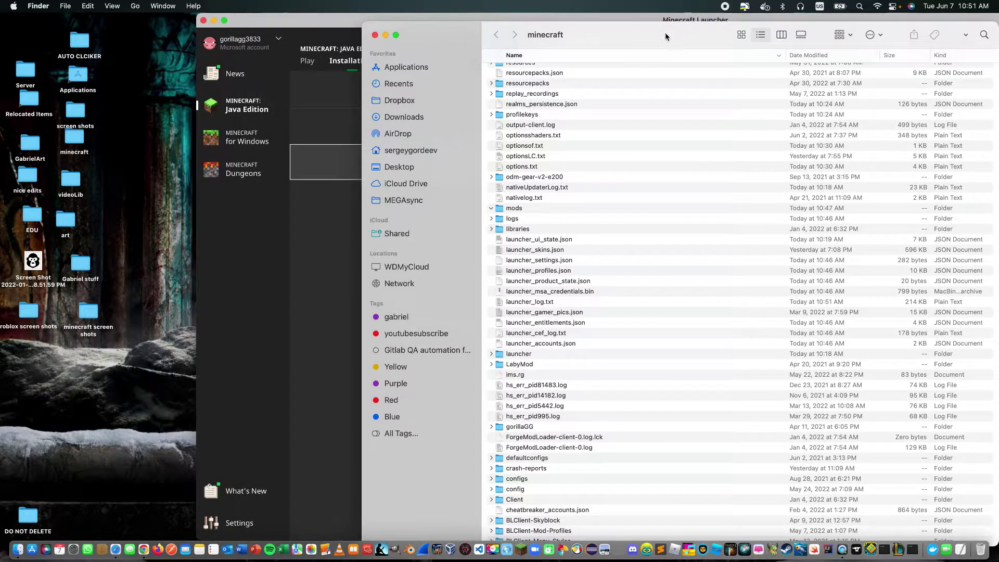
click(504, 209)
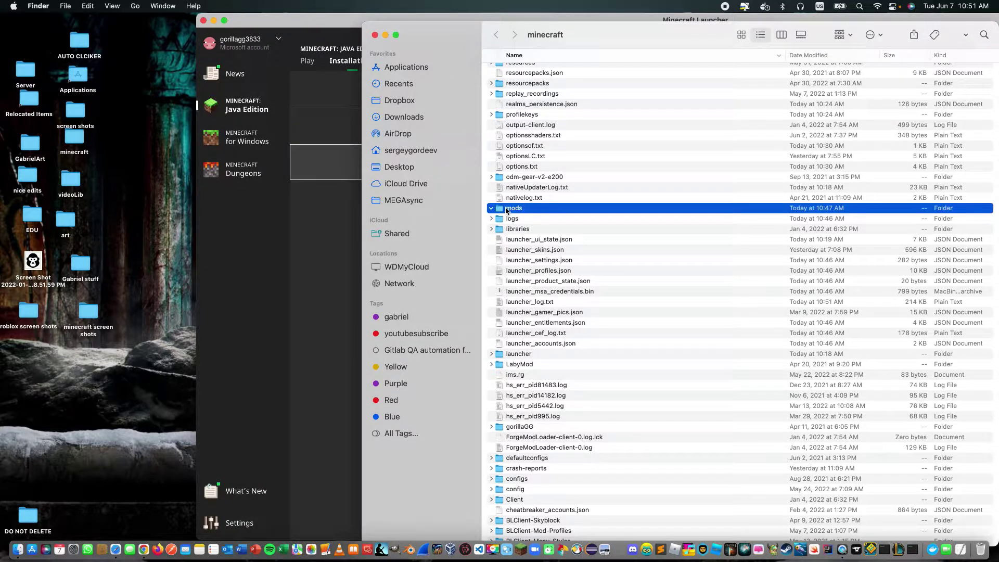
double_click(505, 209)
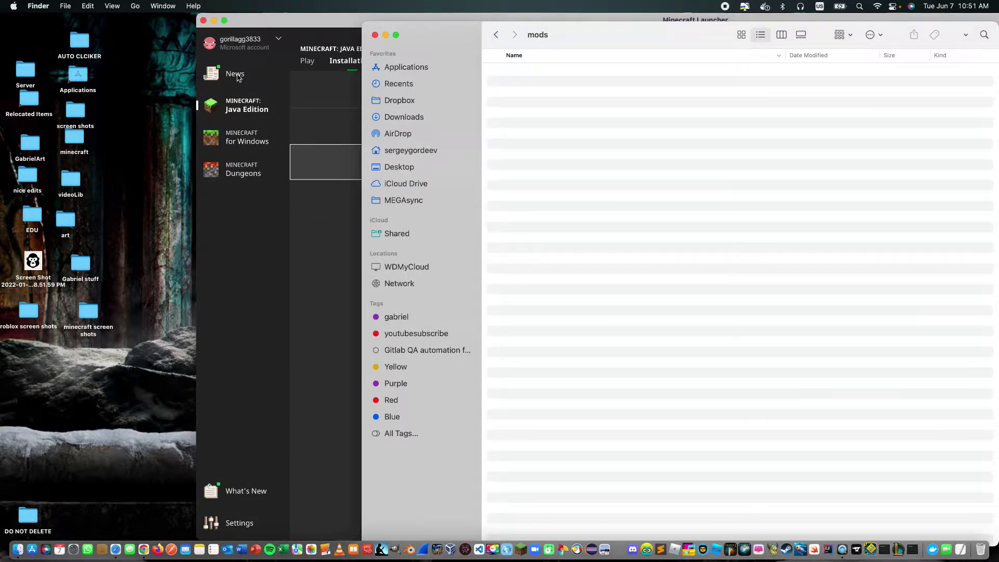
click(213, 20)
drag(252, 357, 496, 357)
drag(572, 203, 572, 187)
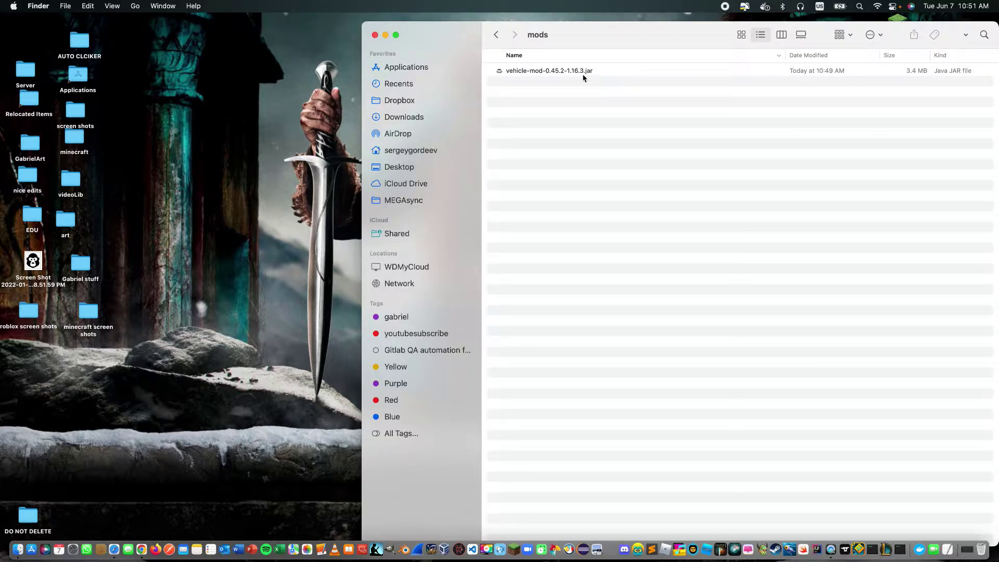
click(374, 35)
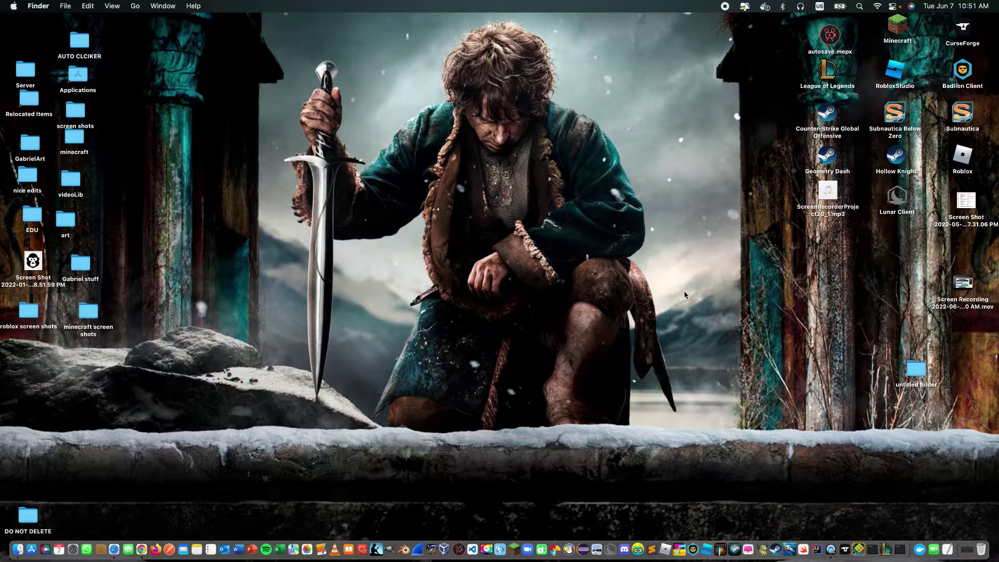
- Start the Aternos server by accepting the Mojang EULA, then press PLAY on the mods installation
click(513, 547)
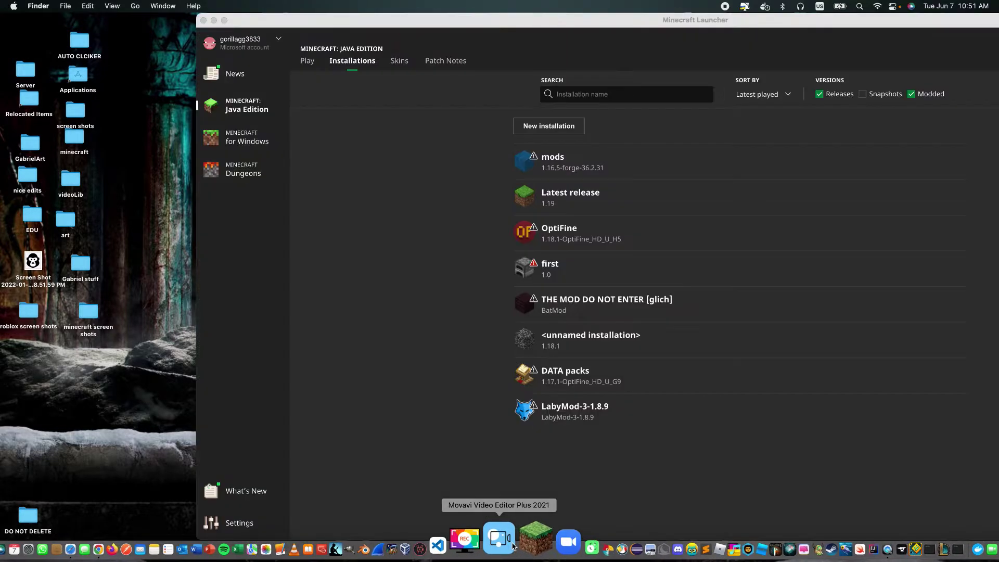
click(308, 61)
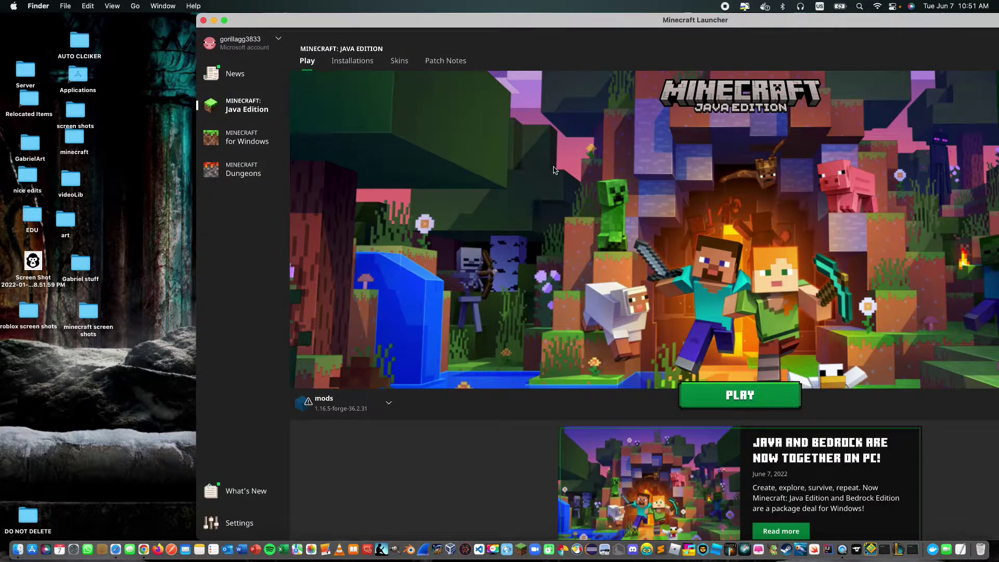
key(ctrl+Right)
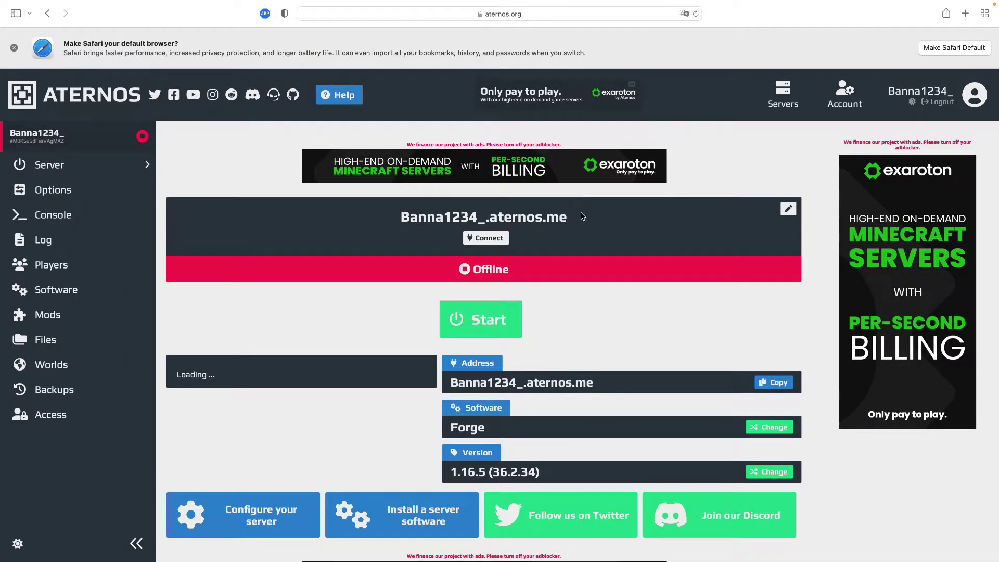
drag(582, 216, 396, 221)
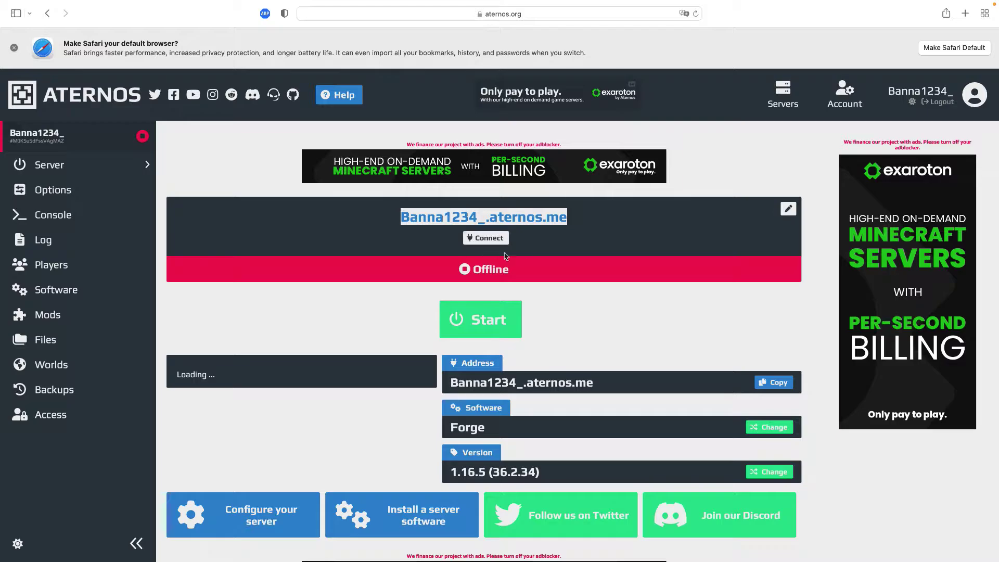
click(546, 308)
click(512, 327)
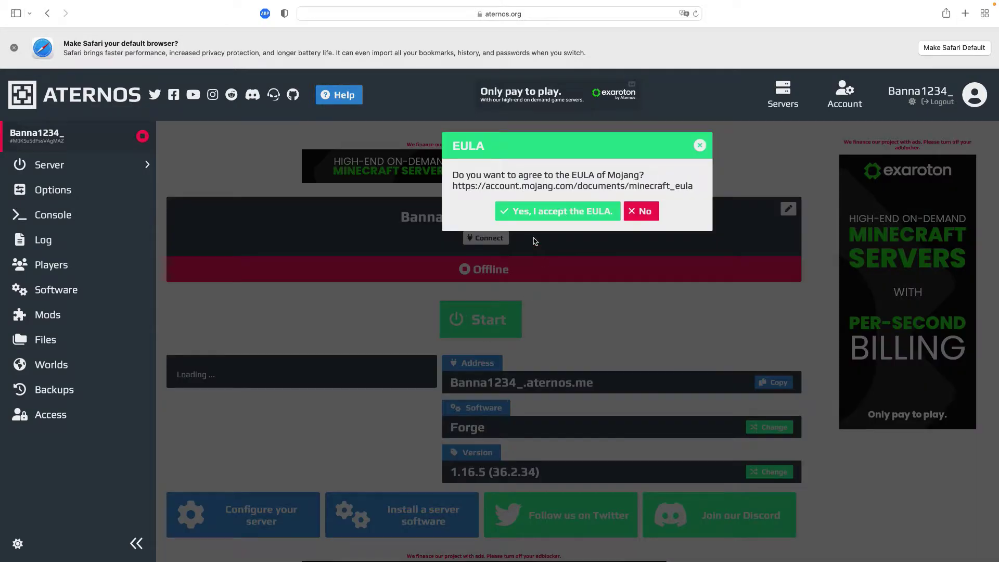
click(536, 213)
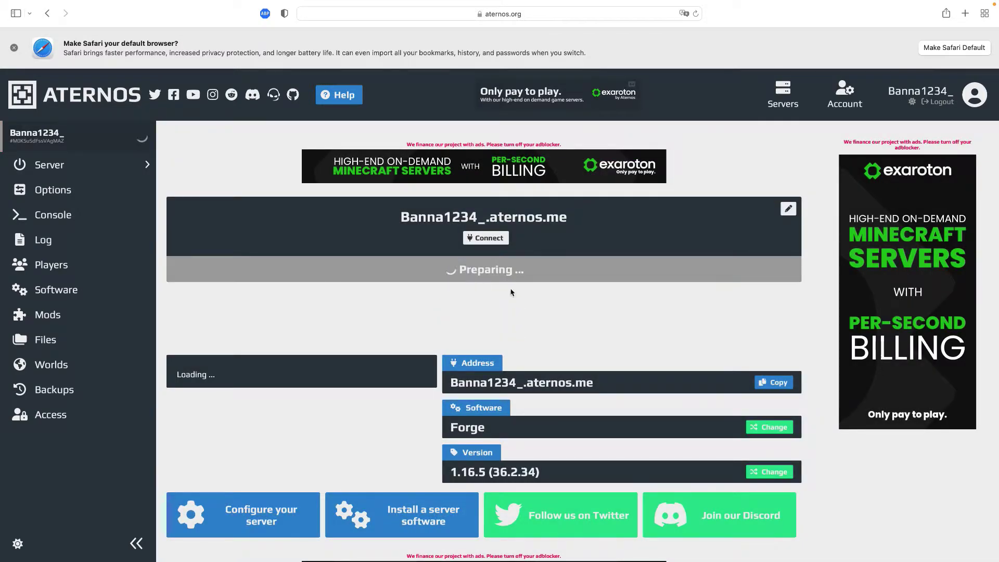
key(ctrl+Left)
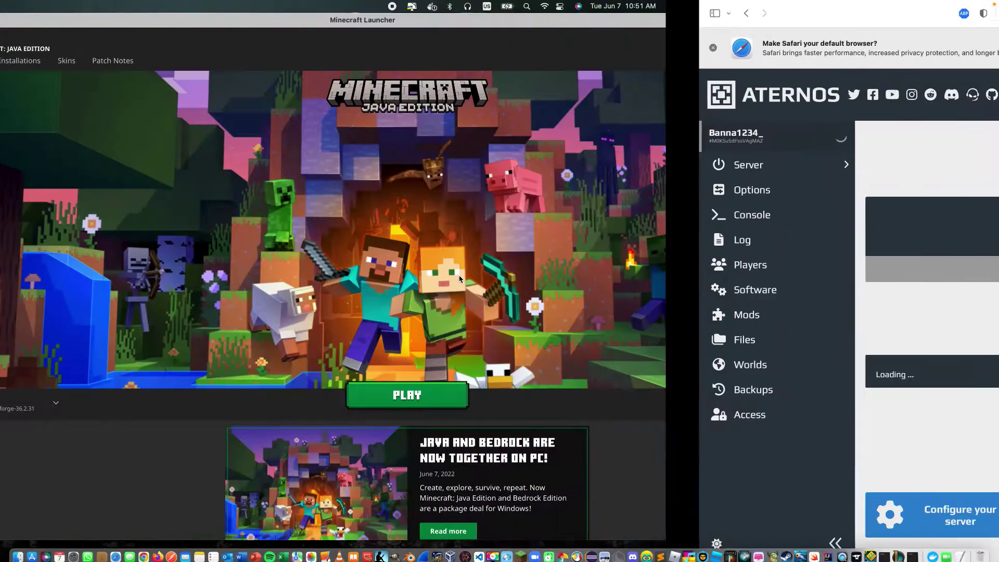
click(704, 397)
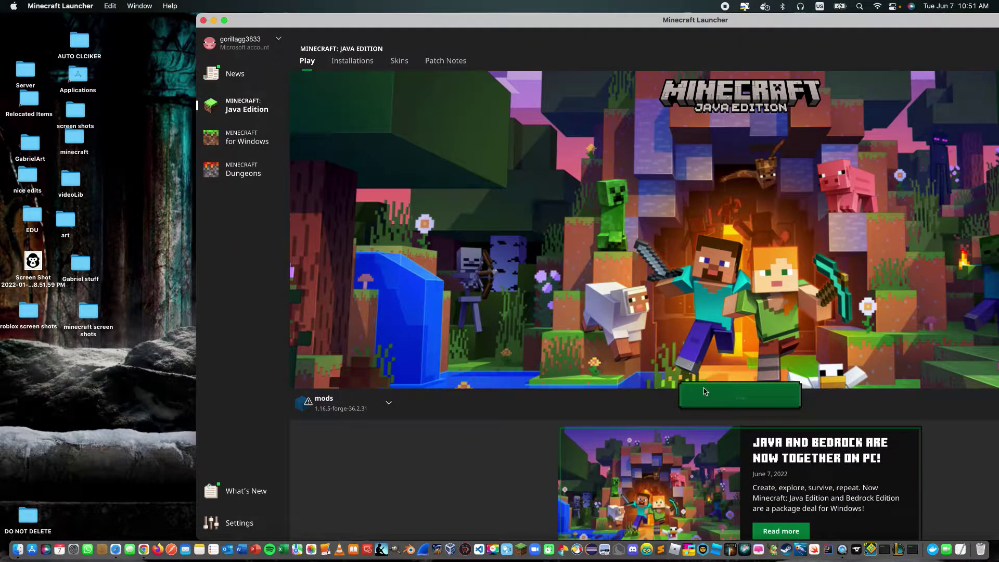
- Note the mod loading error requiring obfuscate 0.4.0, then return to the crashed Aternos server page
key(ctrl+Right)
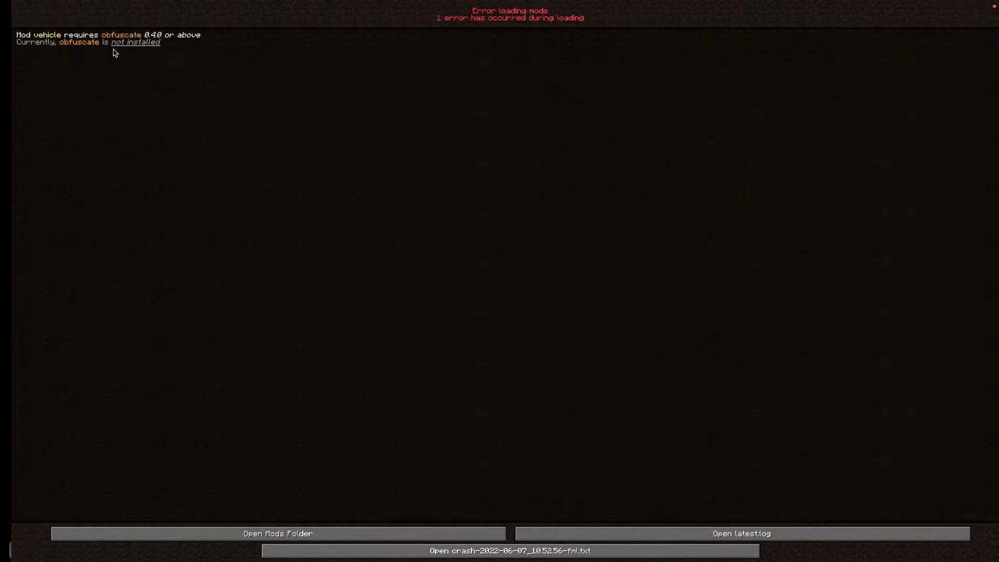
key(ctrl+Right)
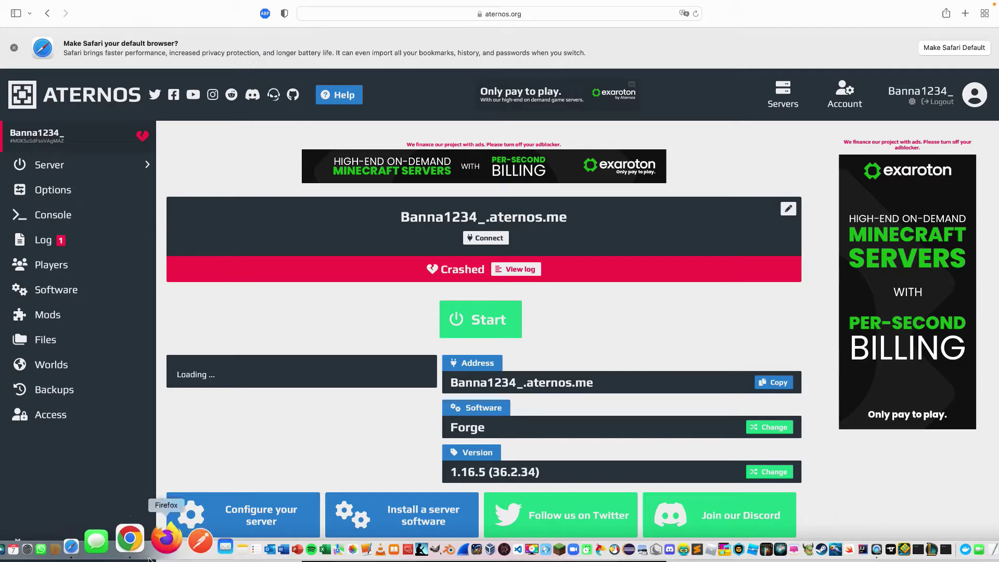
- Search 'obfuscate mod' in a full-screen Chrome window and reach its CurseForge 1.16.5 page
click(129, 539)
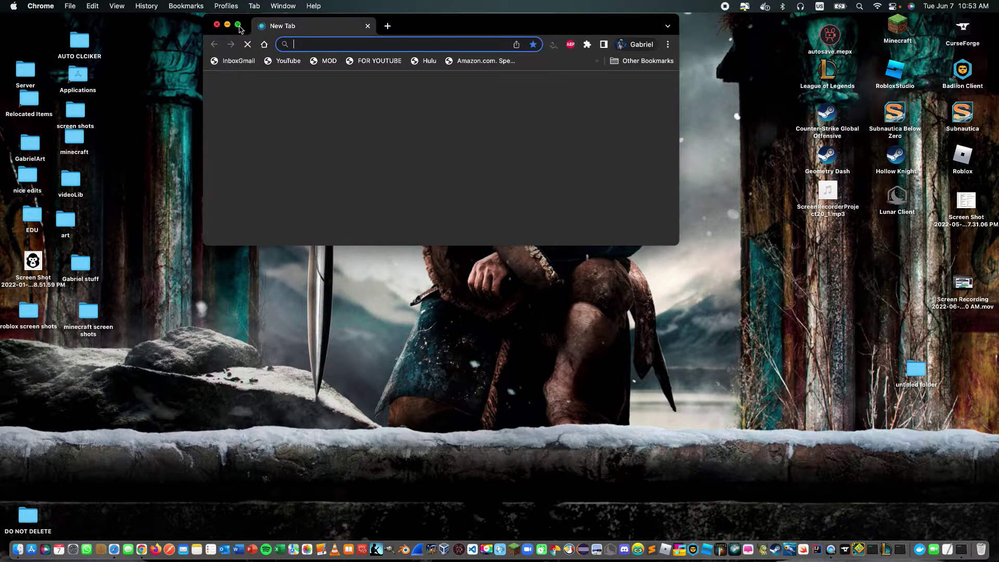
click(237, 25)
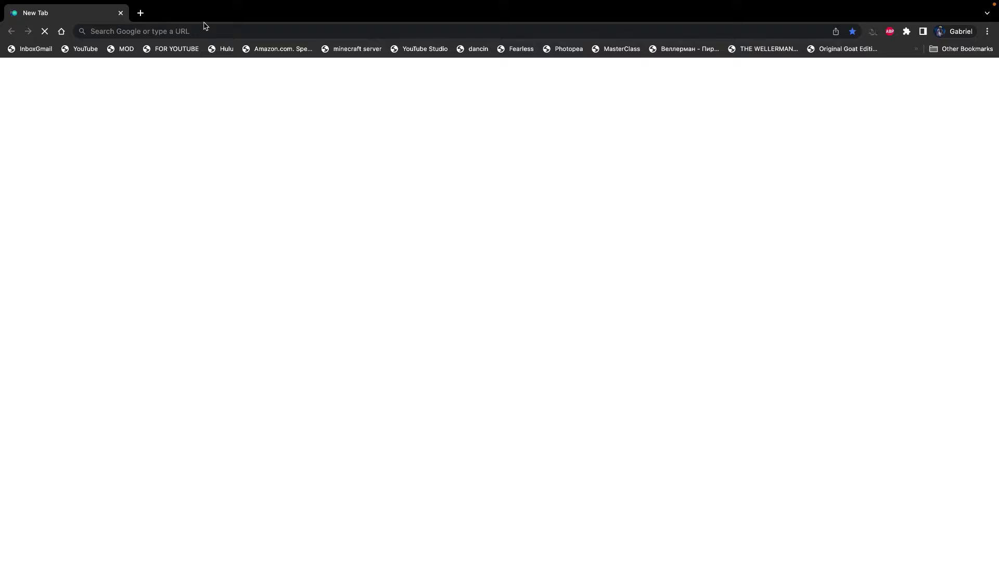
click(180, 31)
text(o)
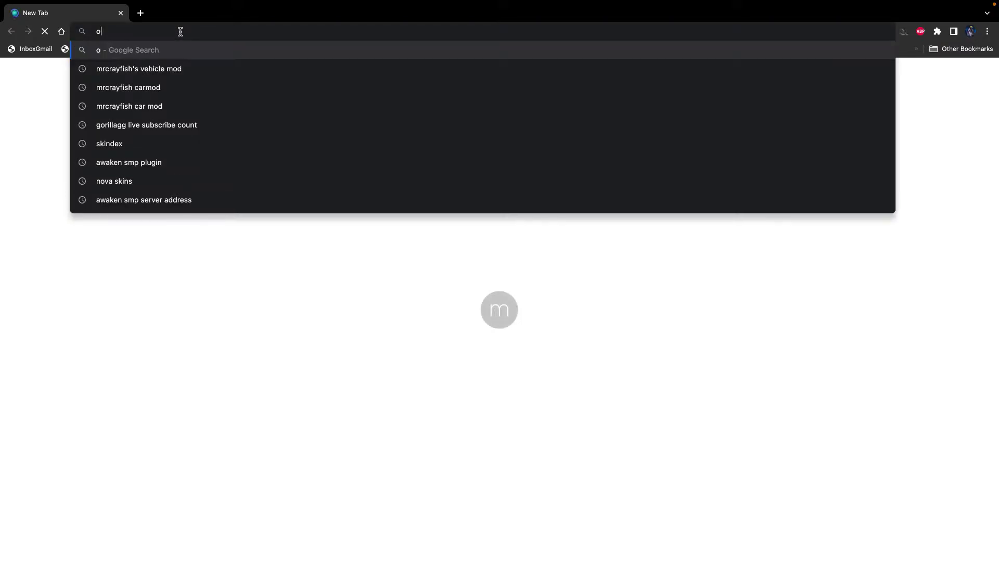
text(b)
mouse_move(708, 552)
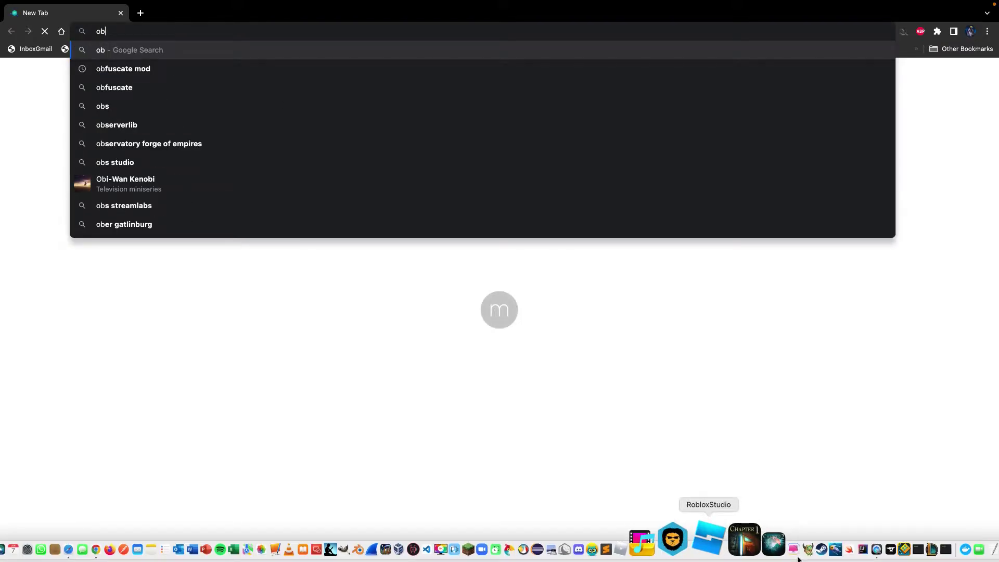
click(182, 70)
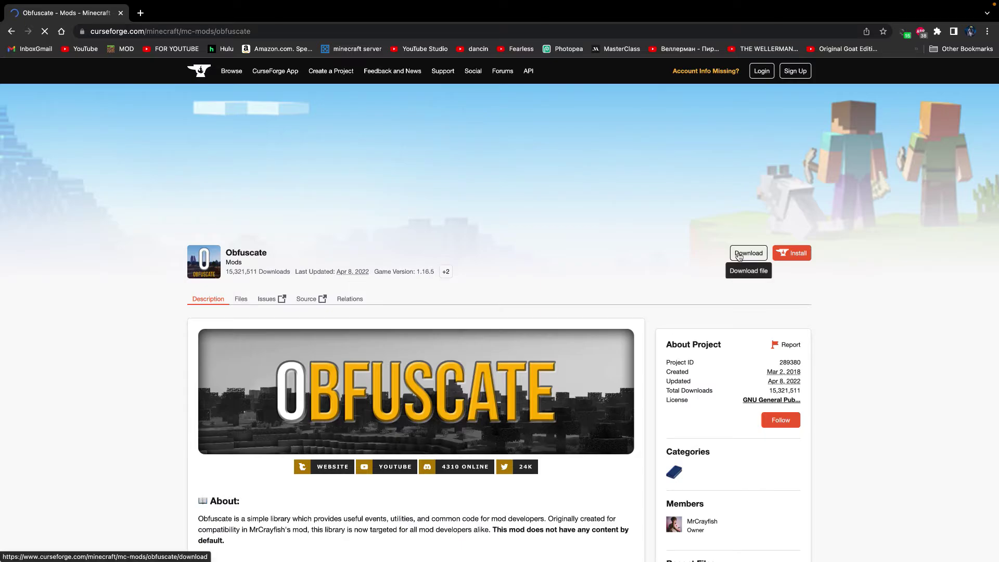
- Download the Obfuscate mod file and force-quit the hung java game
click(739, 254)
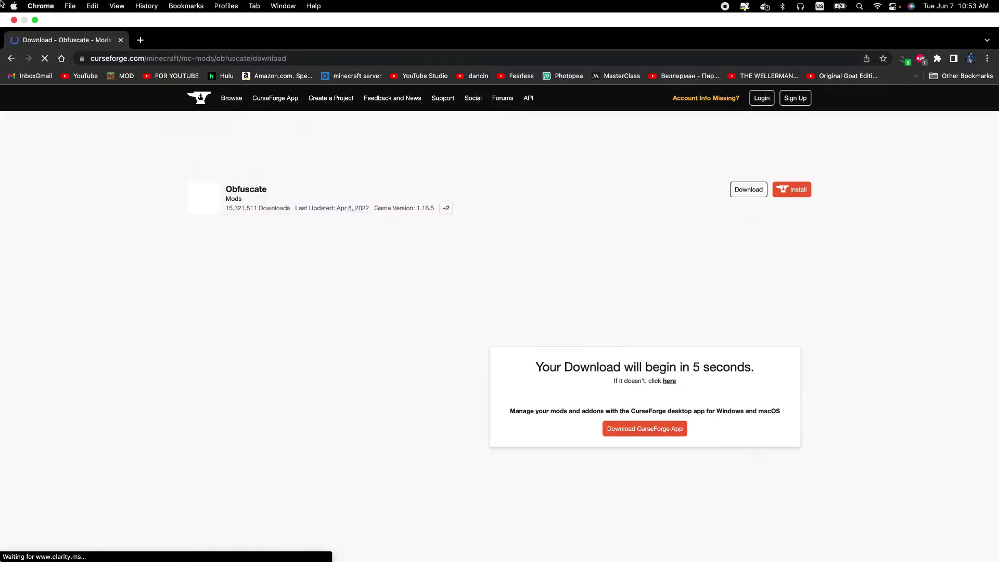
click(14, 6)
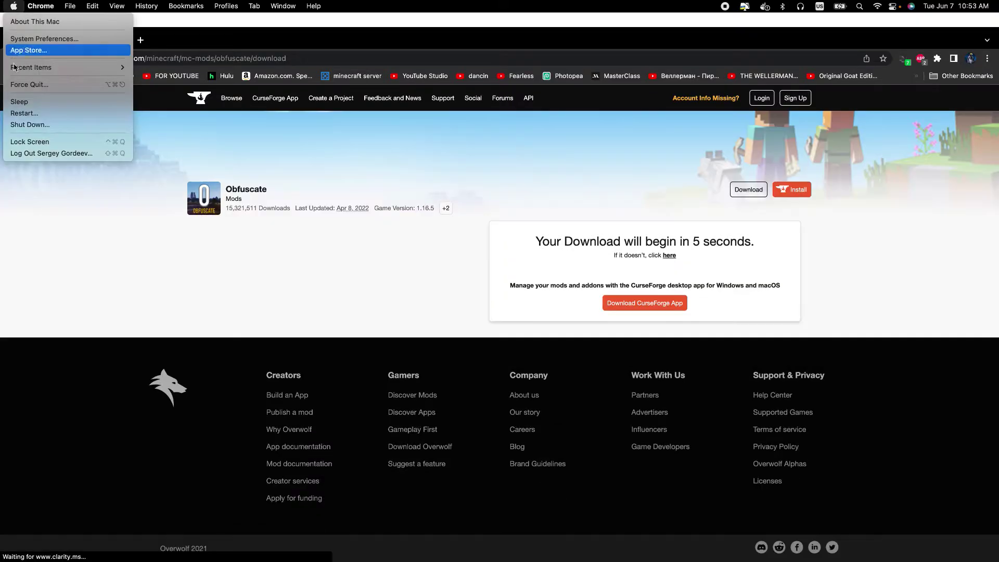
click(75, 108)
click(168, 284)
click(302, 363)
click(294, 311)
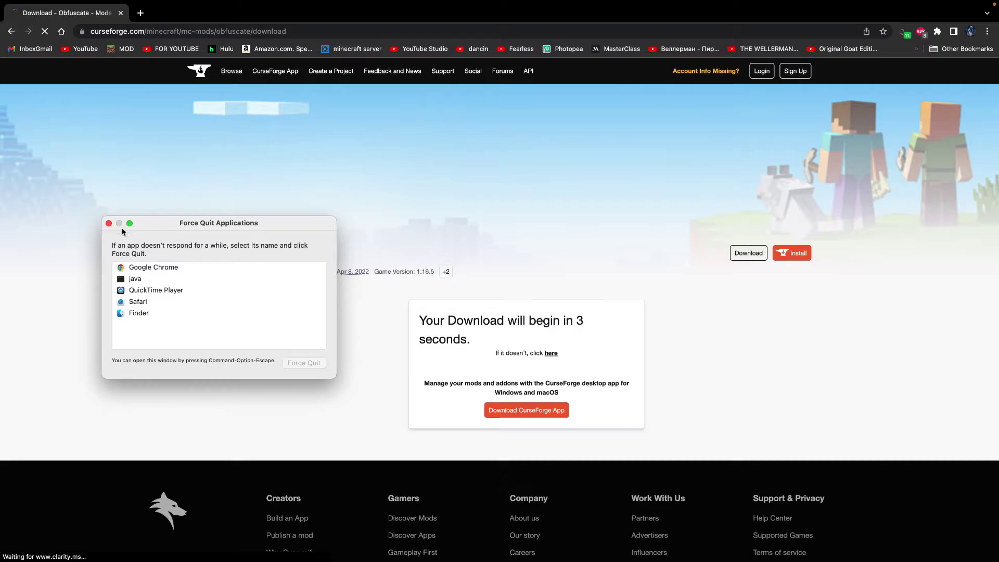
click(109, 223)
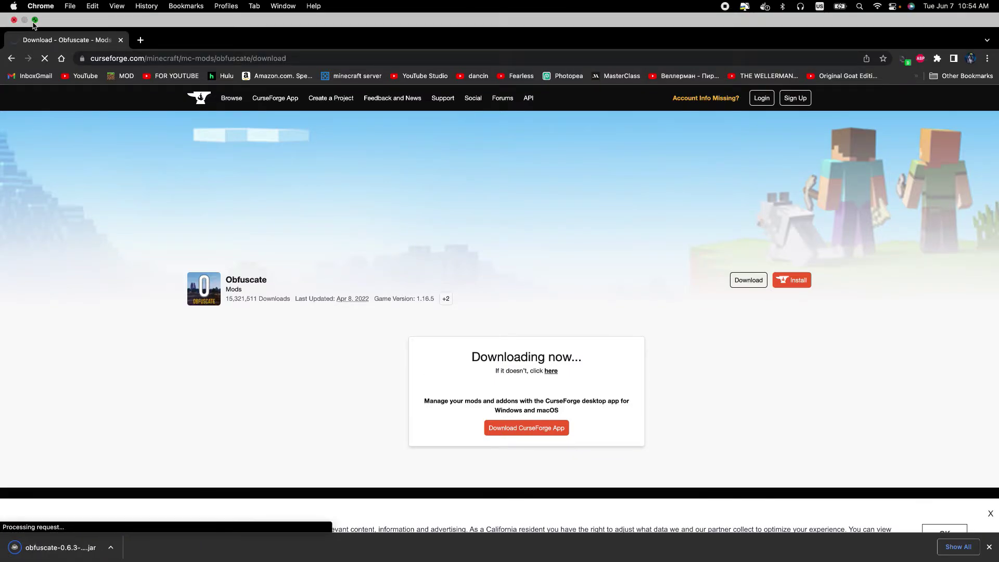
- Move the downloaded obfuscate-0.6.3-1.16.5.jar onto the desktop and close Chrome
click(34, 21)
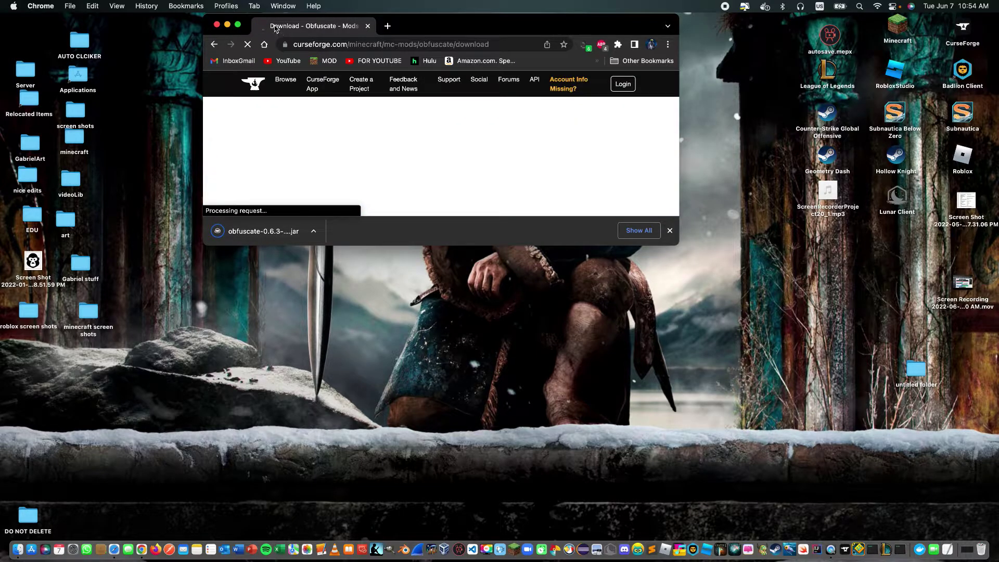
drag(266, 231, 259, 322)
key(super+w)
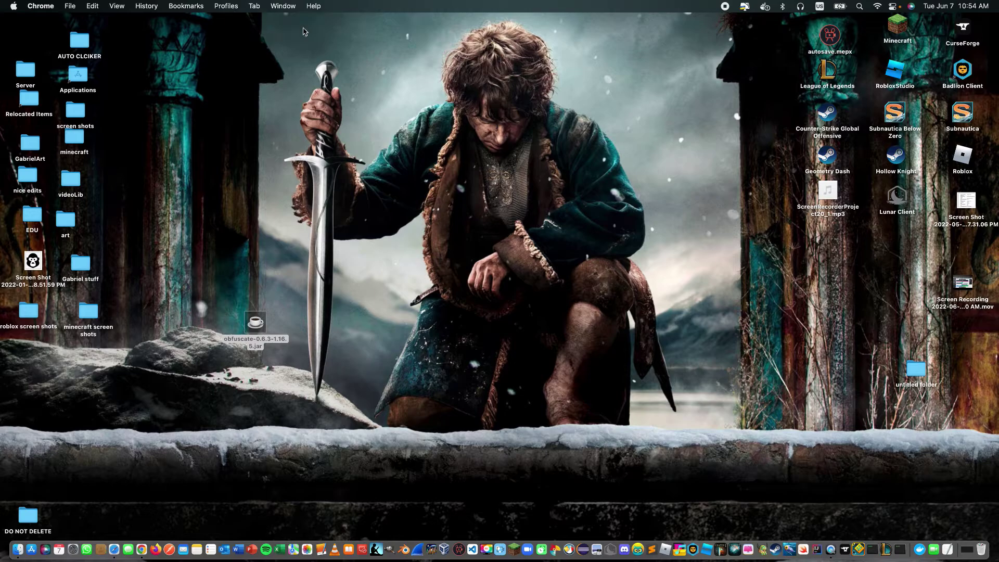
- Open the Minecraft Launcher, clear the exit code 143 crash notice, and list installations
click(514, 541)
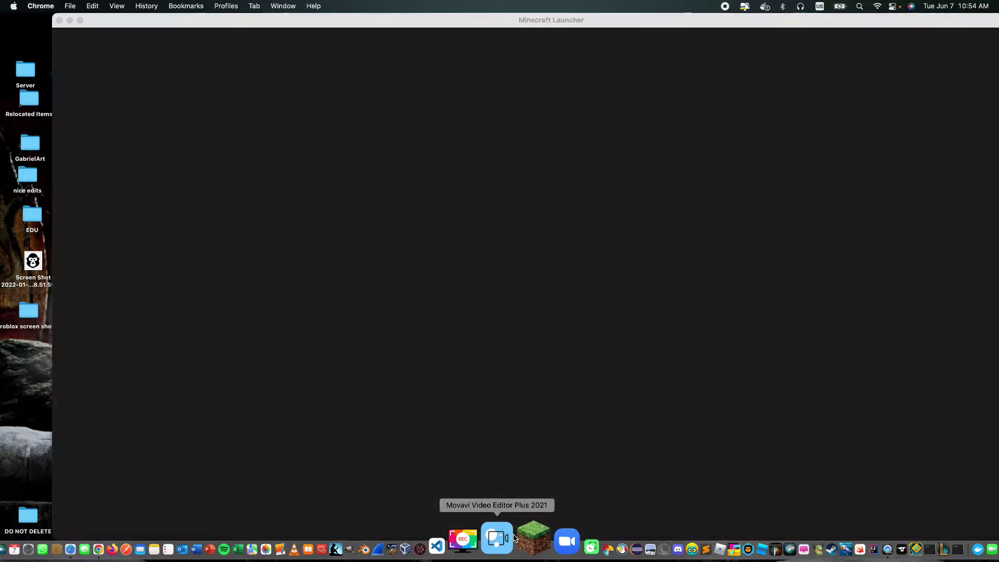
drag(442, 26, 651, 8)
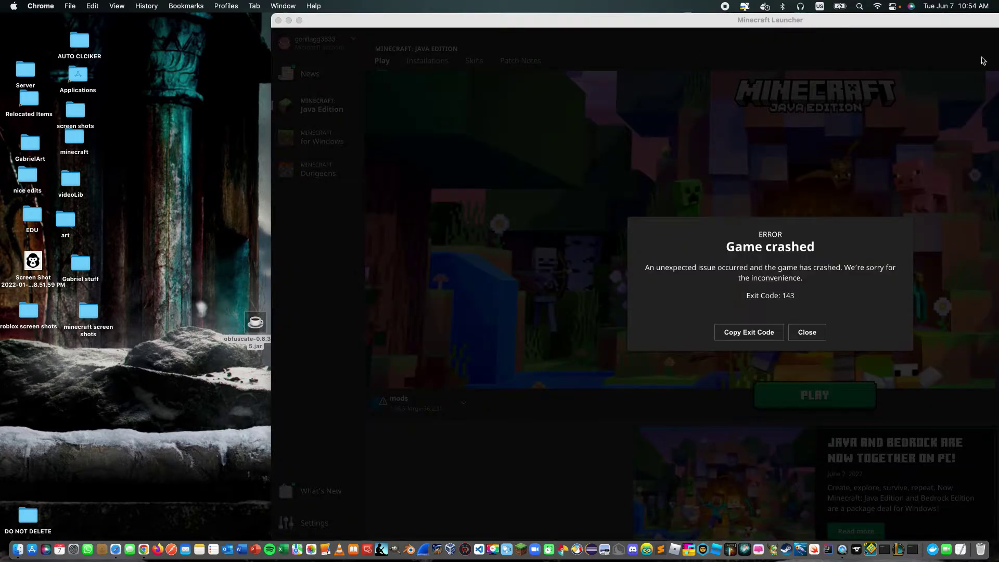
click(819, 335)
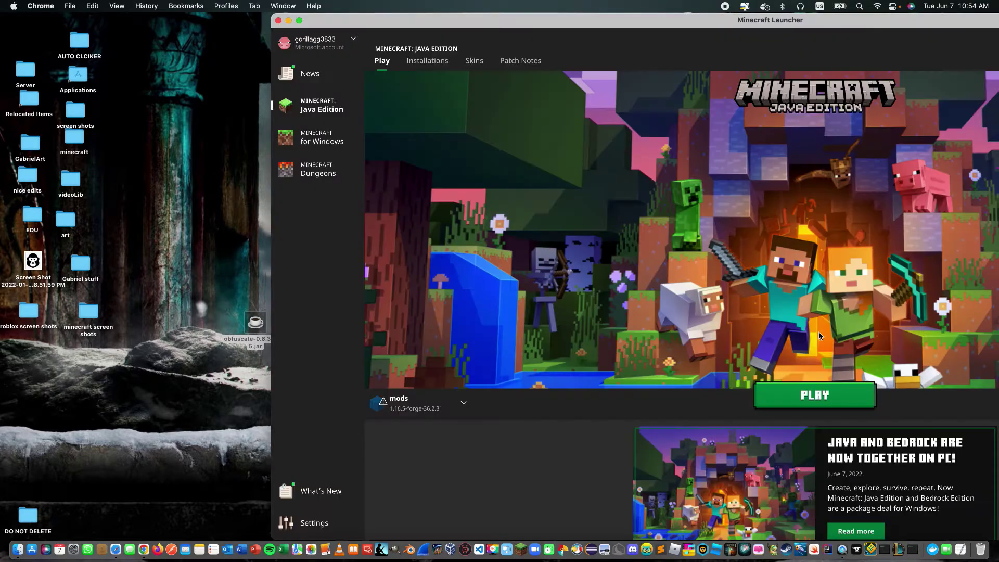
click(419, 66)
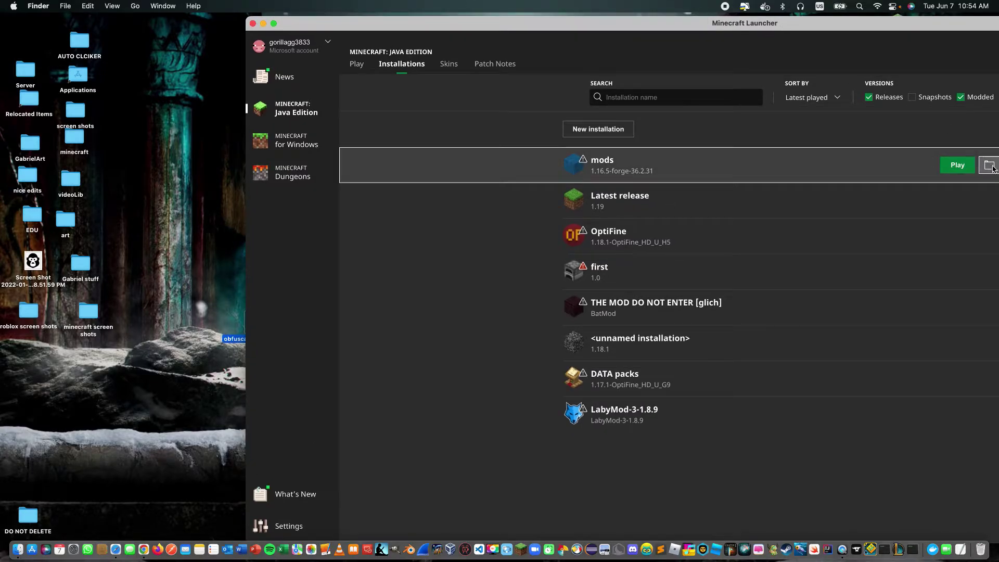
- Put obfuscate-0.6.3-1.16.5.jar in the mods folder, relaunch the mods installation, and return to Aternos
click(988, 165)
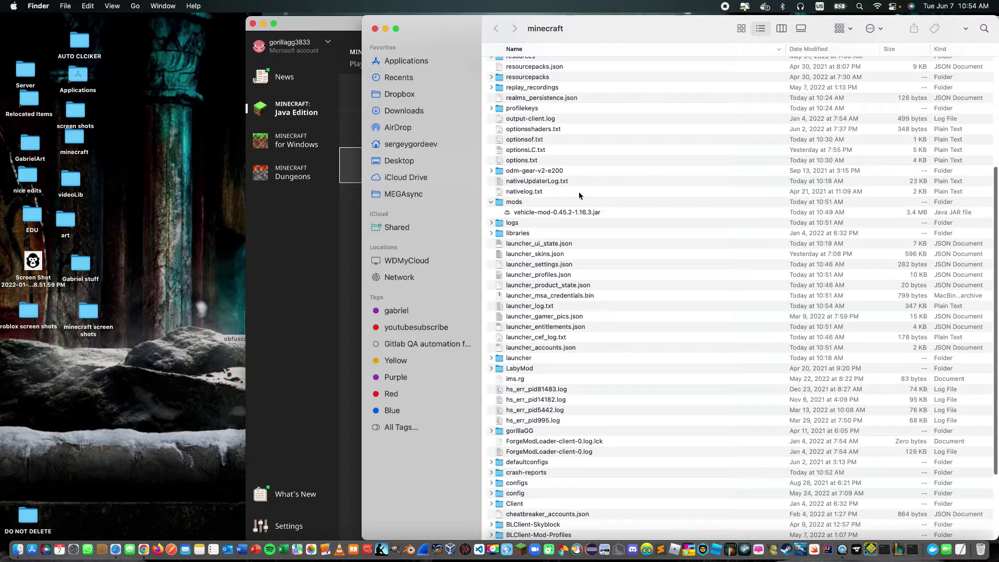
double_click(501, 203)
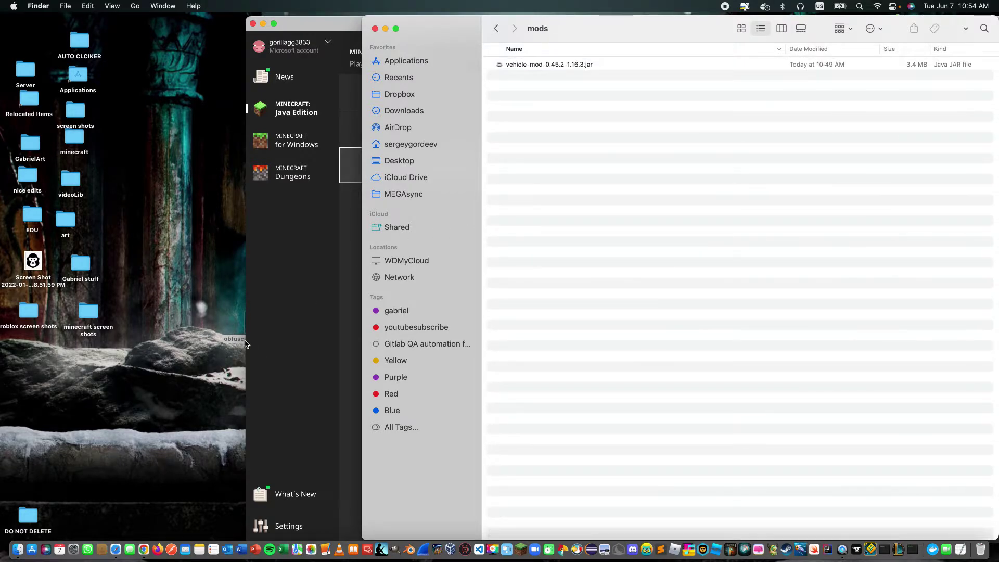
drag(229, 341, 558, 217)
click(374, 29)
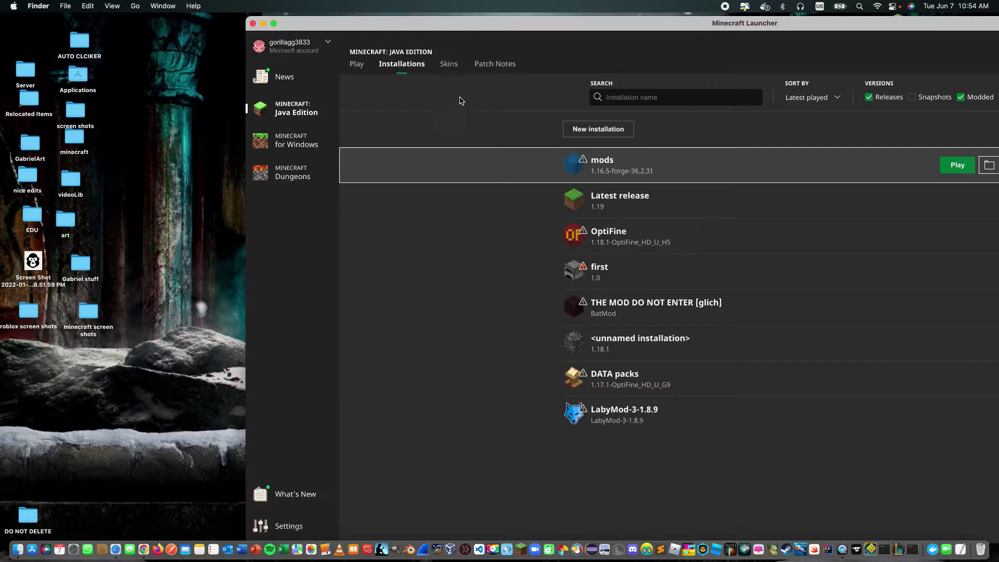
click(939, 171)
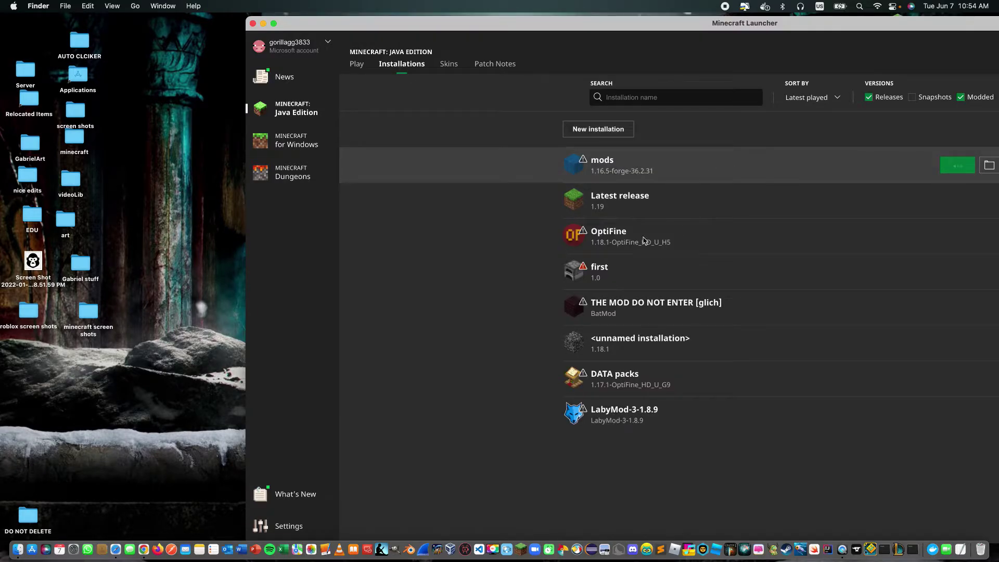
key(ctrl+Right)
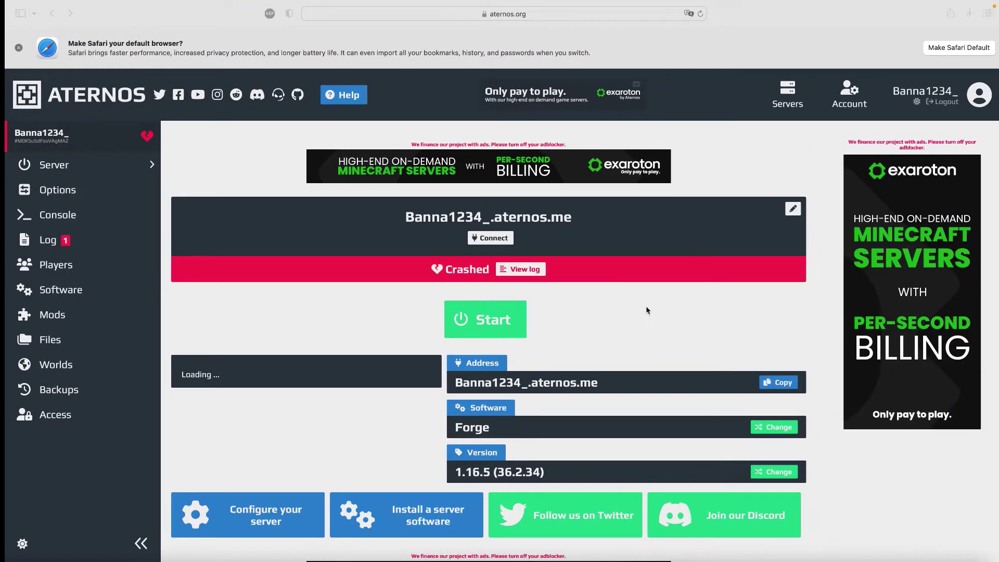